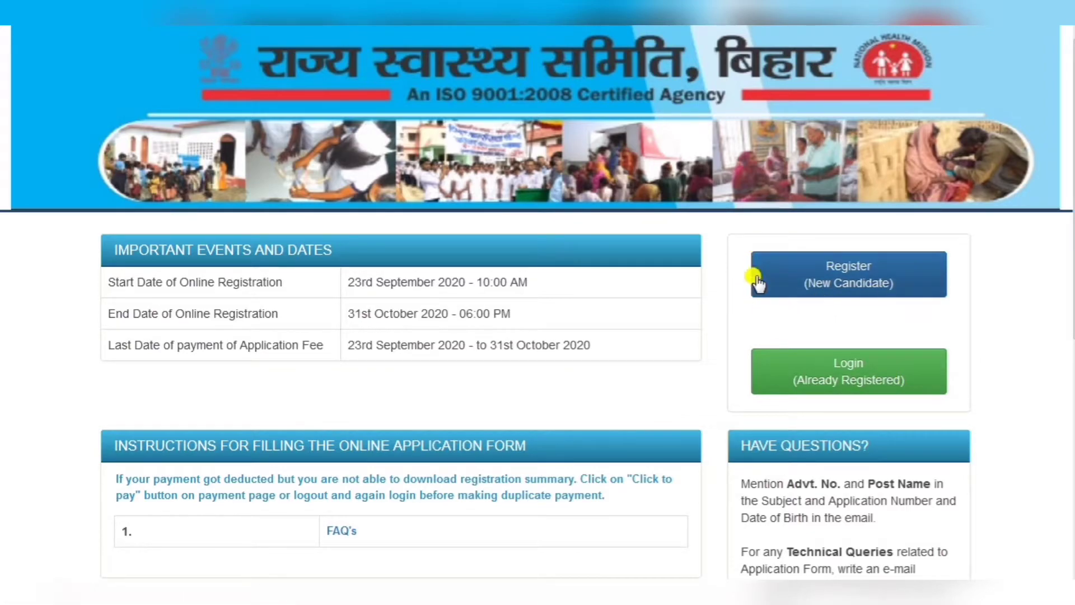
# - Start a new registration for the Senior DOTS Plus TB-HIV Supervisor post
pyautogui.click(834, 267)
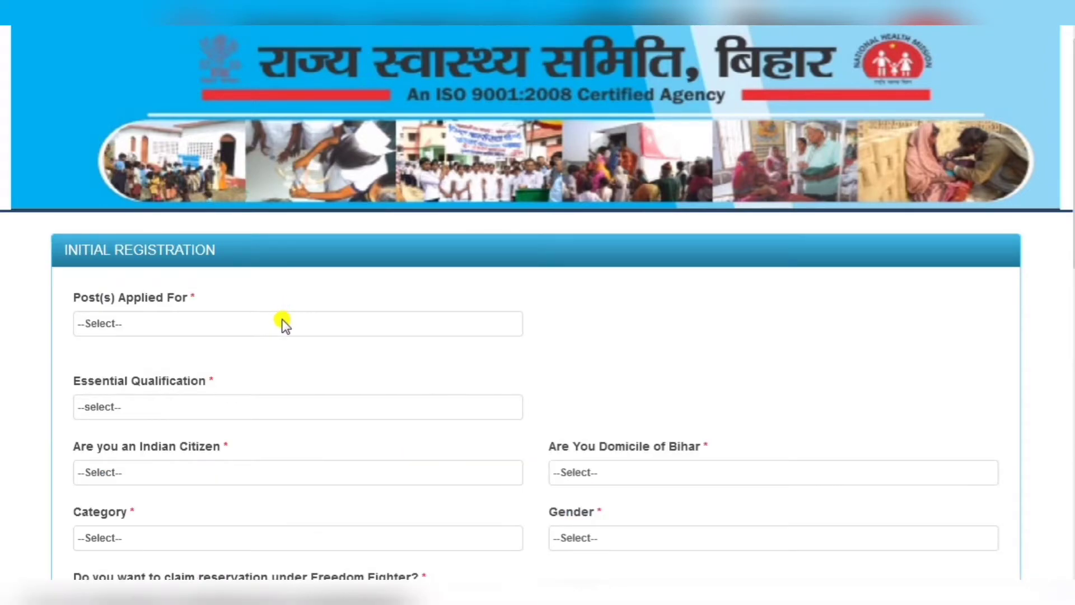
pyautogui.scroll(-2, 455, 384)
pyautogui.click(299, 232)
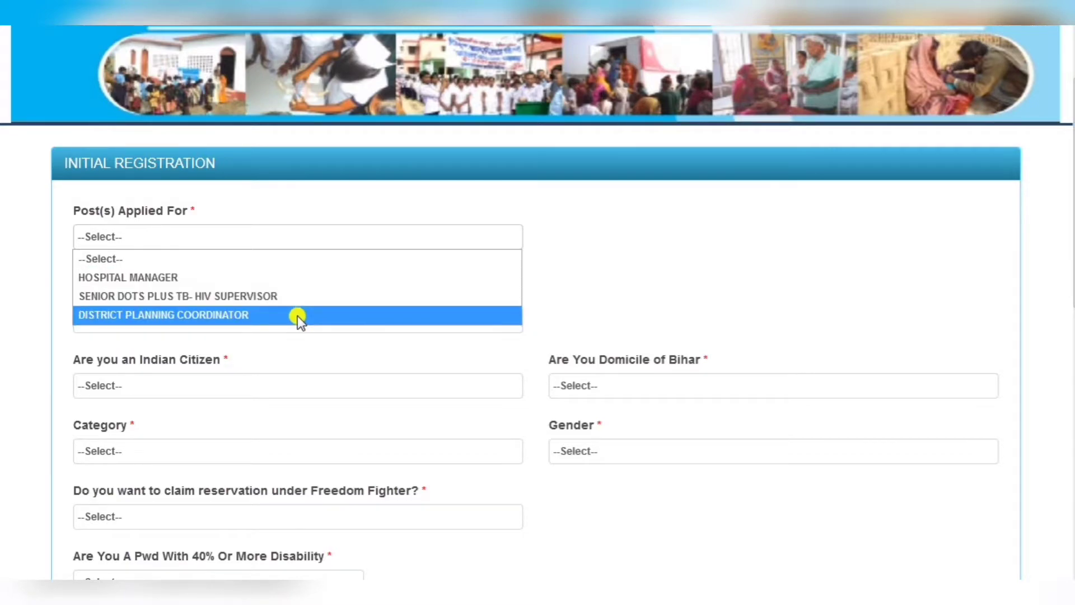
pyautogui.click(294, 300)
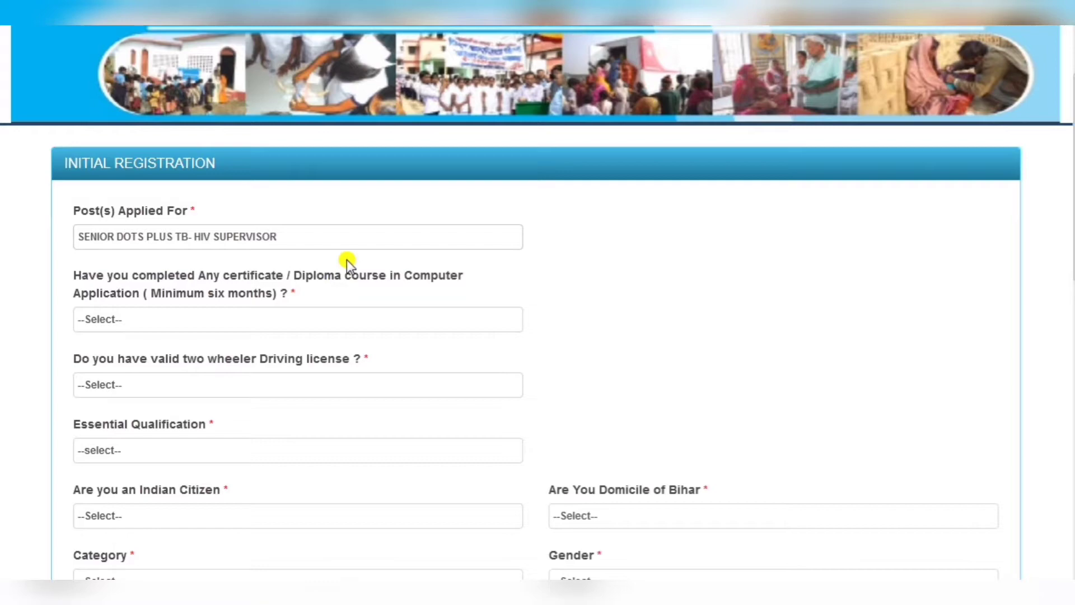
# - Answer YES to the computer course question with institution 'DUKE IDYSYS'
pyautogui.scroll(-2, 365, 273)
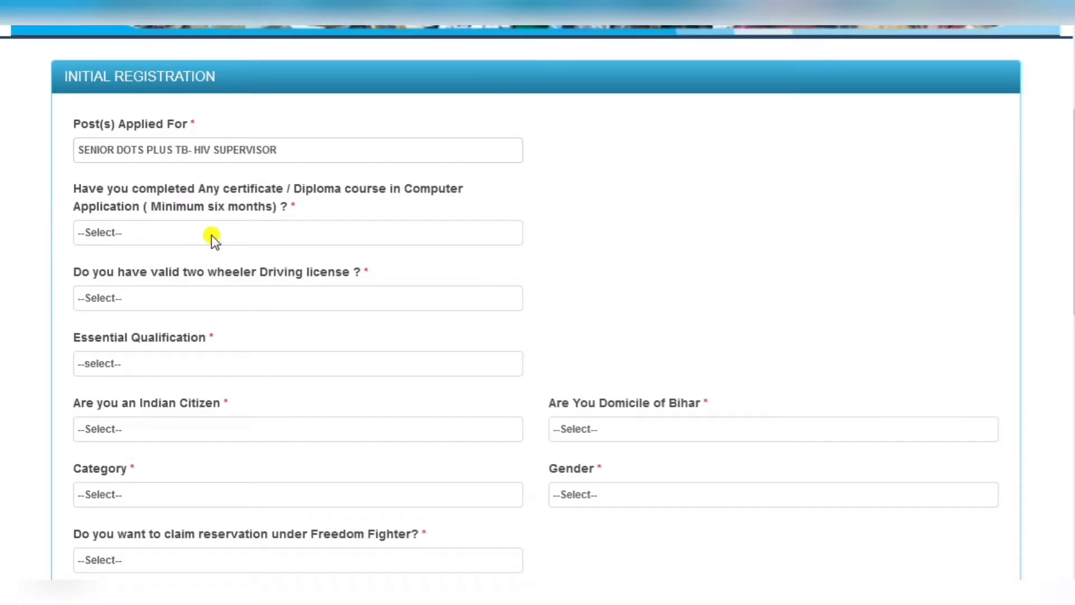
pyautogui.click(211, 234)
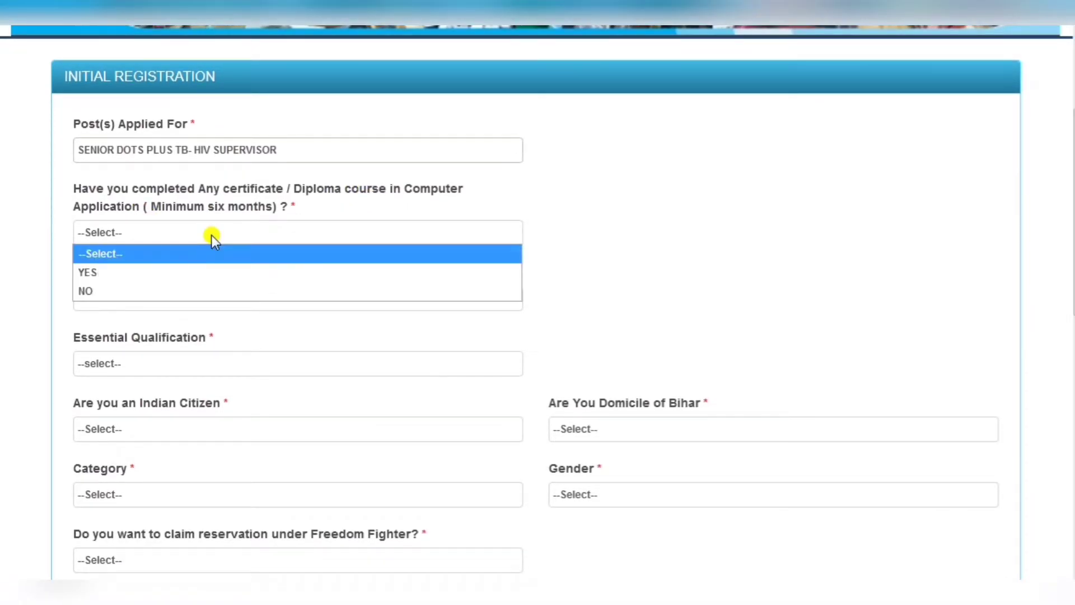
pyautogui.click(189, 275)
pyautogui.click(596, 220)
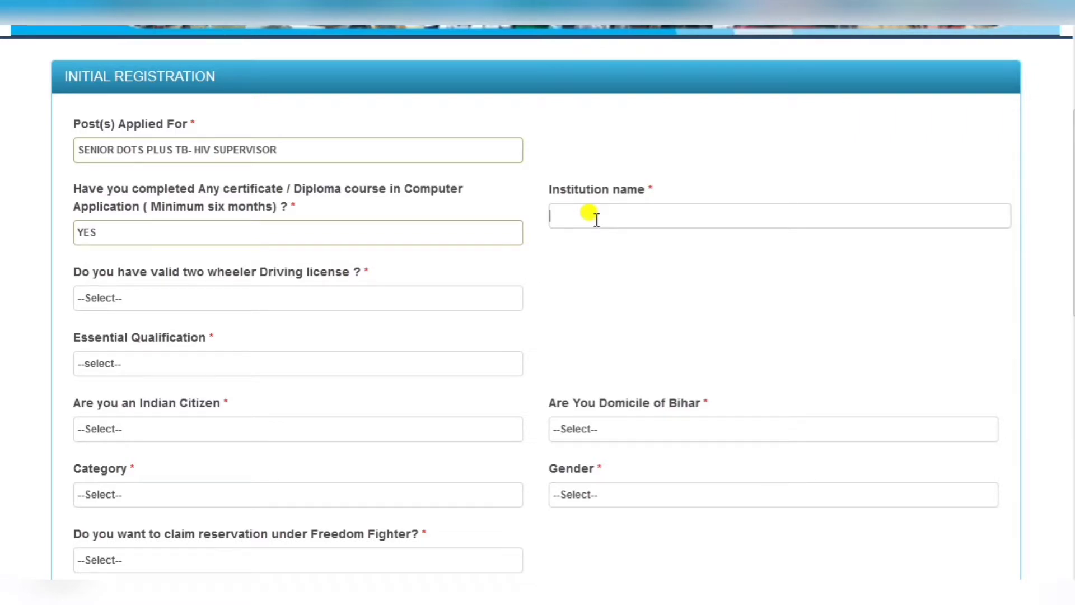
pyautogui.write('DUKE')
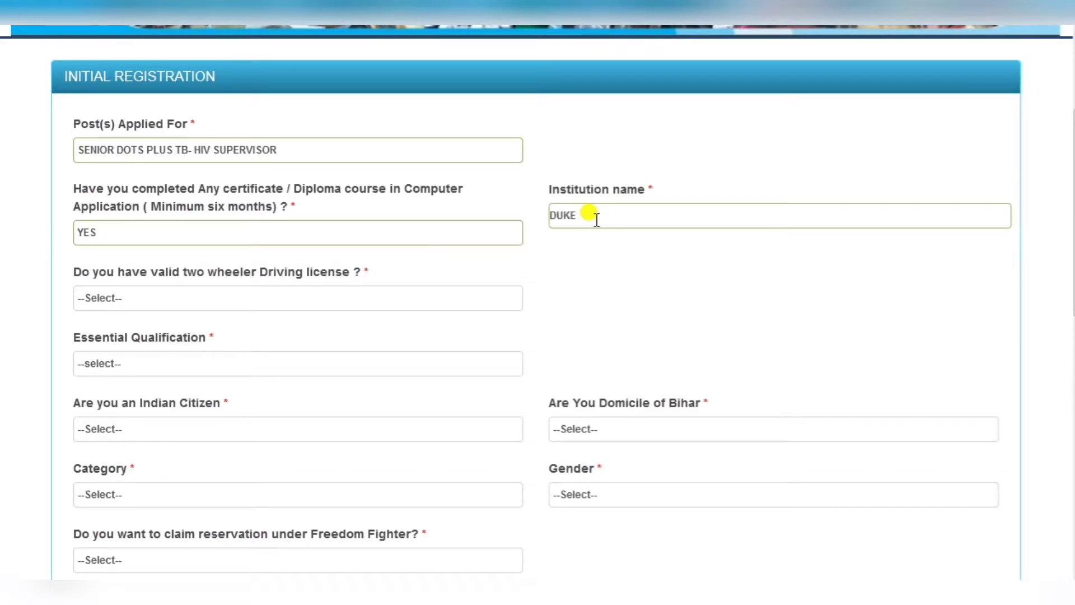
pyautogui.write(' IDY')
pyautogui.write('S')
pyautogui.write('YS')
# - Answer YES to holding a two-wheeler driving licence and enter the licence number
pyautogui.click(279, 299)
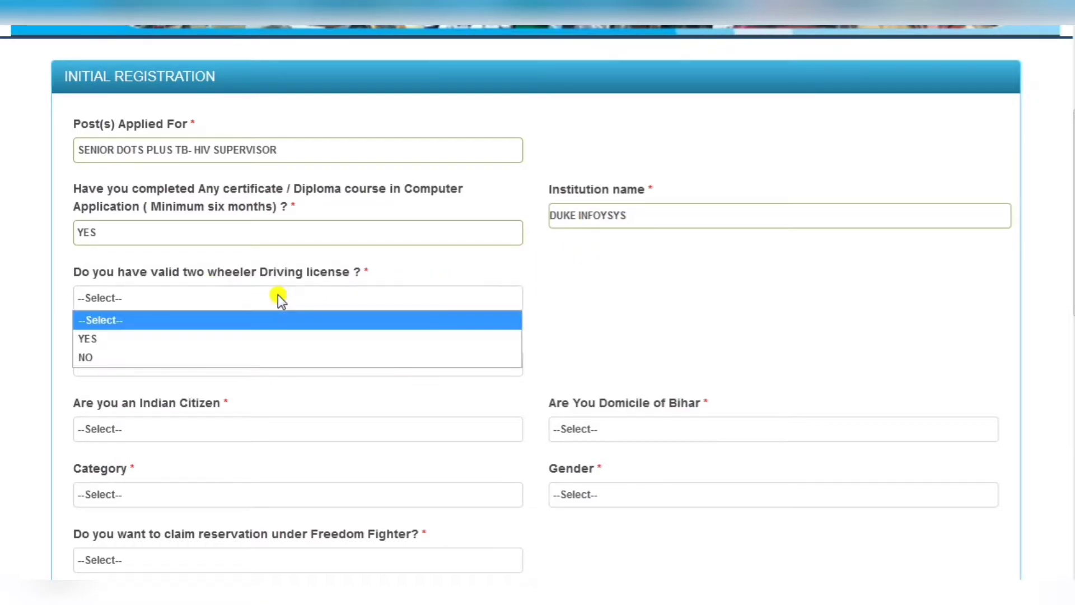
pyautogui.click(251, 335)
pyautogui.click(566, 301)
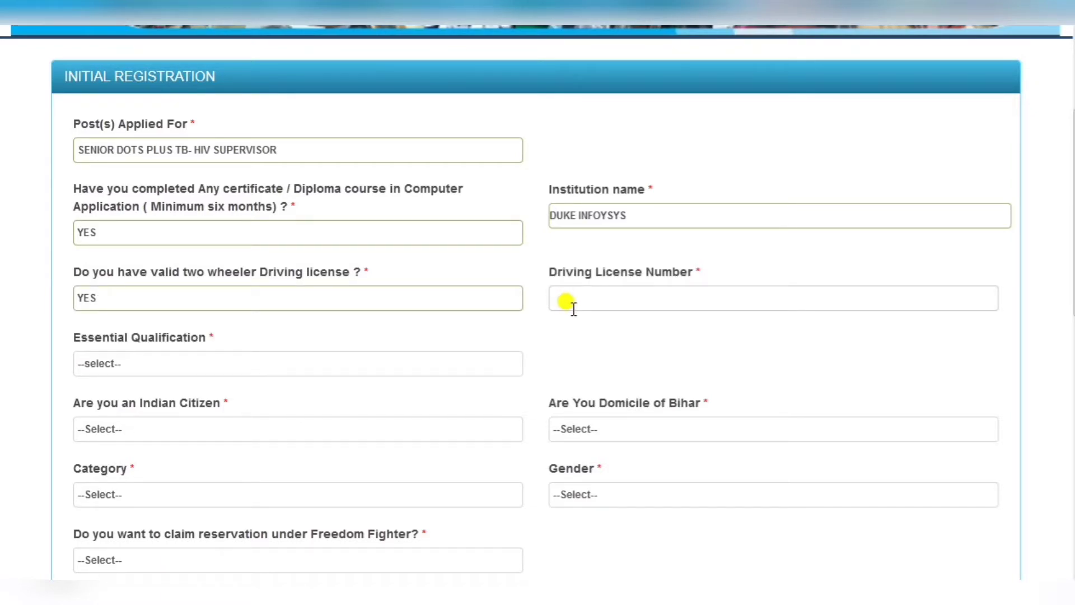
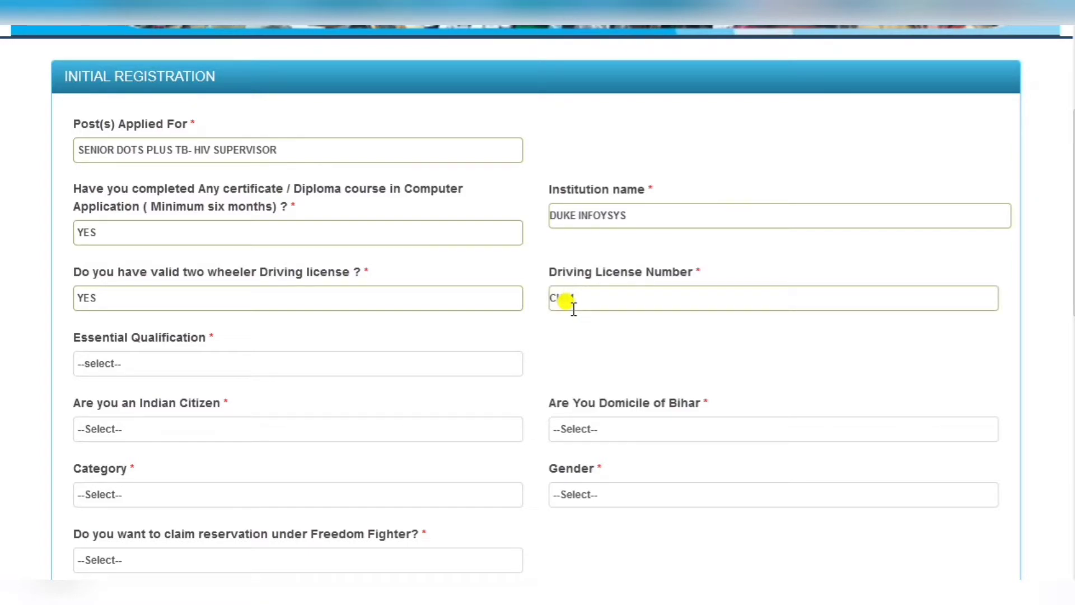
# - Choose Graduate from any recognized university, and answer YES to Indian citizenship and Bihar domicile
pyautogui.click(171, 362)
pyautogui.click(190, 413)
pyautogui.scroll(-2, 295, 364)
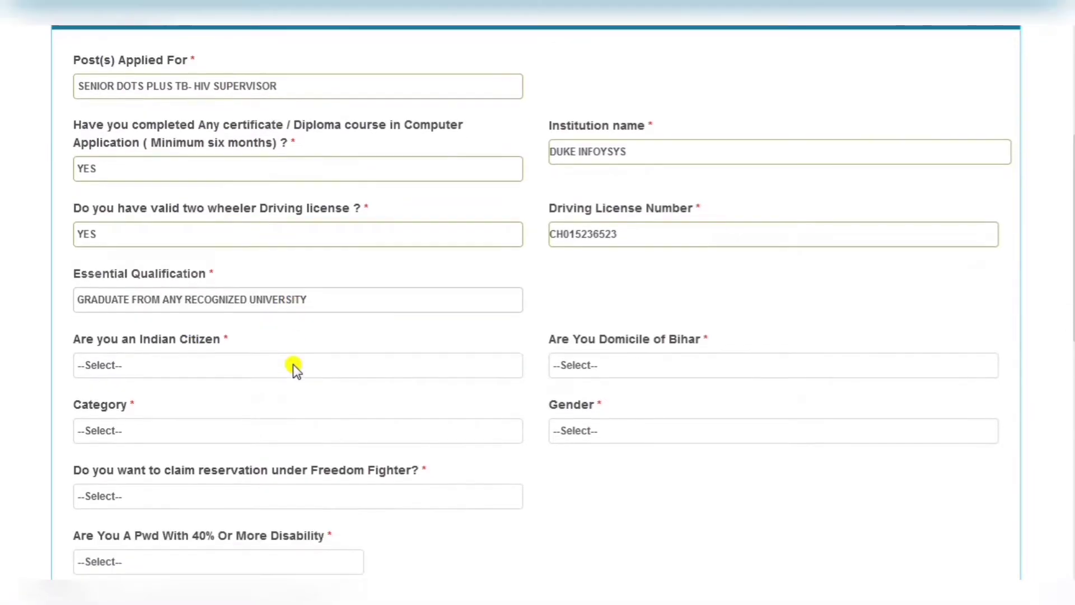
pyautogui.click(150, 338)
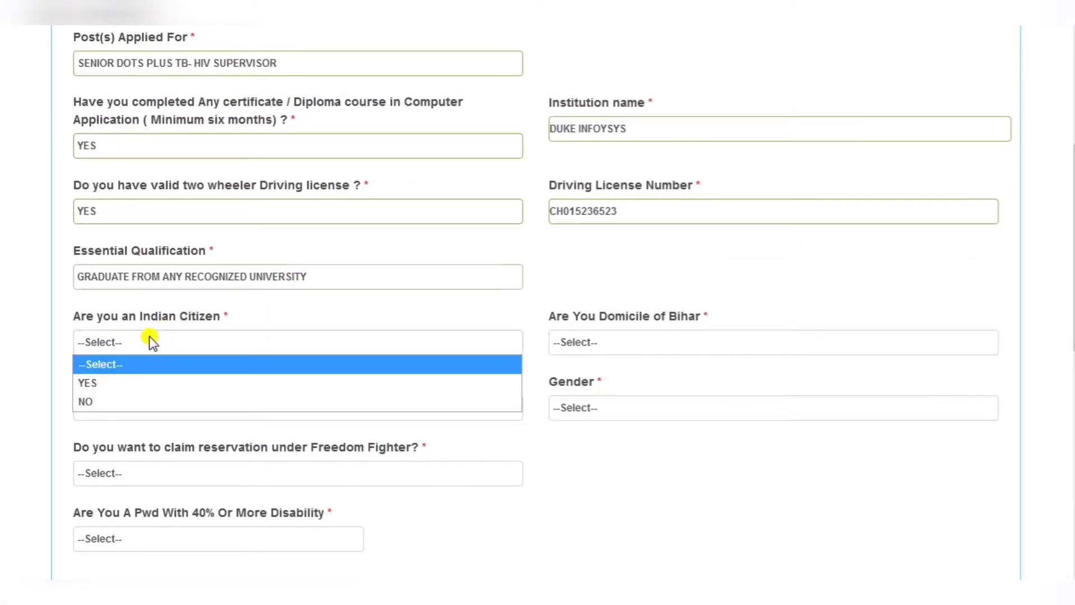
pyautogui.click(134, 383)
pyautogui.click(639, 340)
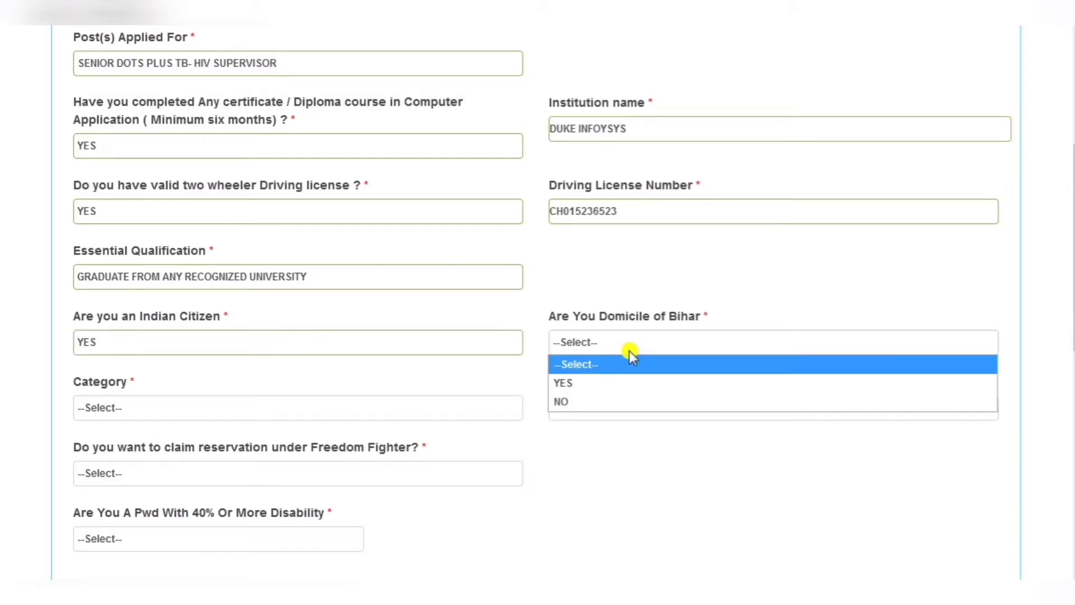
pyautogui.click(602, 383)
# - Set category UR (Un reserved)- General, gender MALE, and answer NO to 40% disability
pyautogui.scroll(-2, 579, 384)
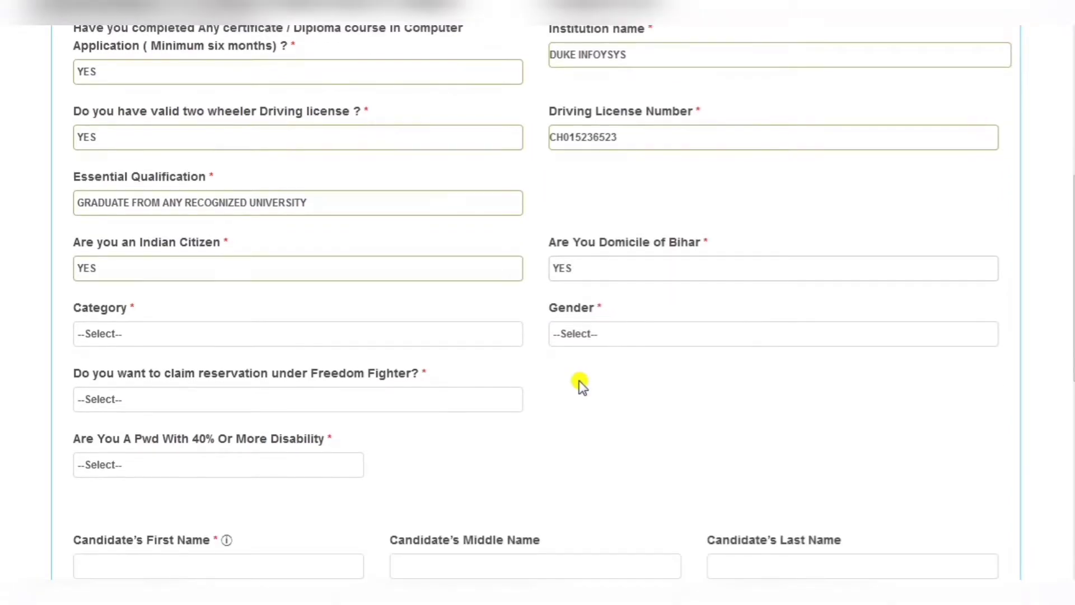
pyautogui.click(280, 323)
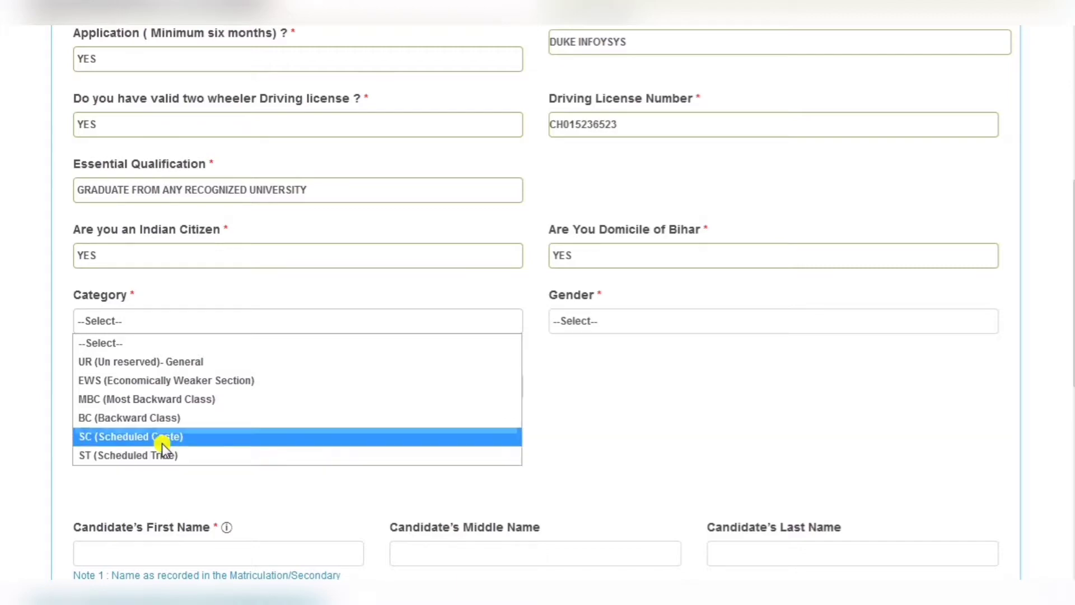
pyautogui.click(173, 361)
pyautogui.click(612, 318)
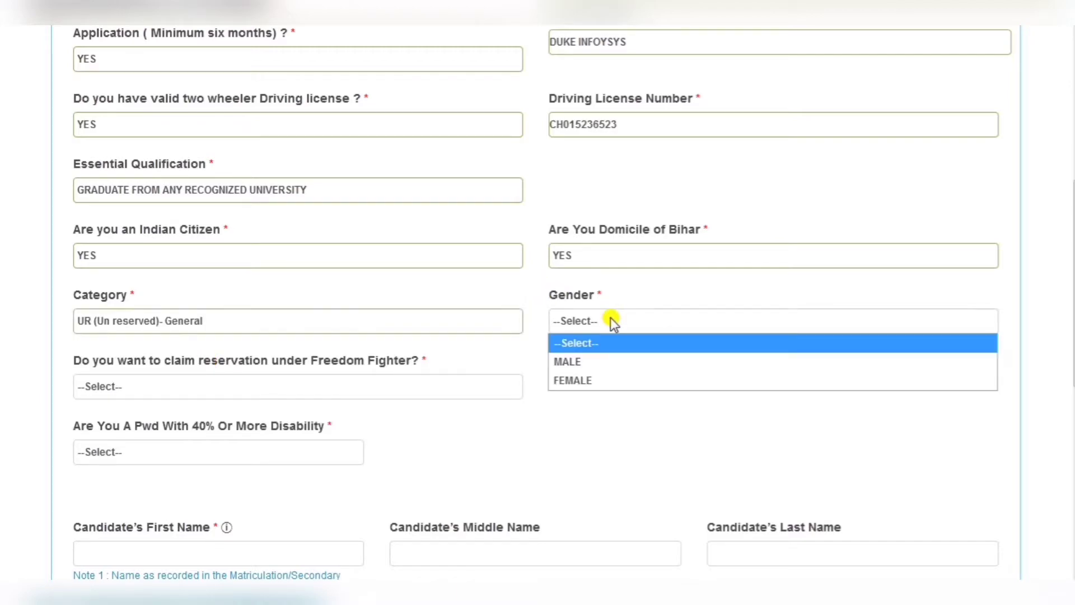
pyautogui.click(593, 362)
pyautogui.scroll(-3, 616, 268)
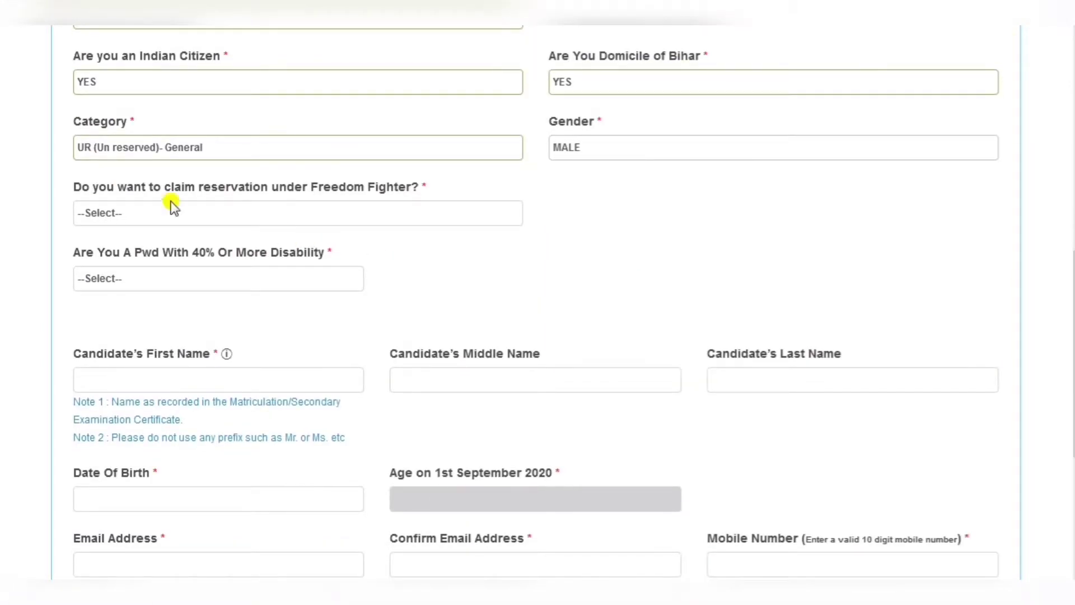
pyautogui.click(275, 214)
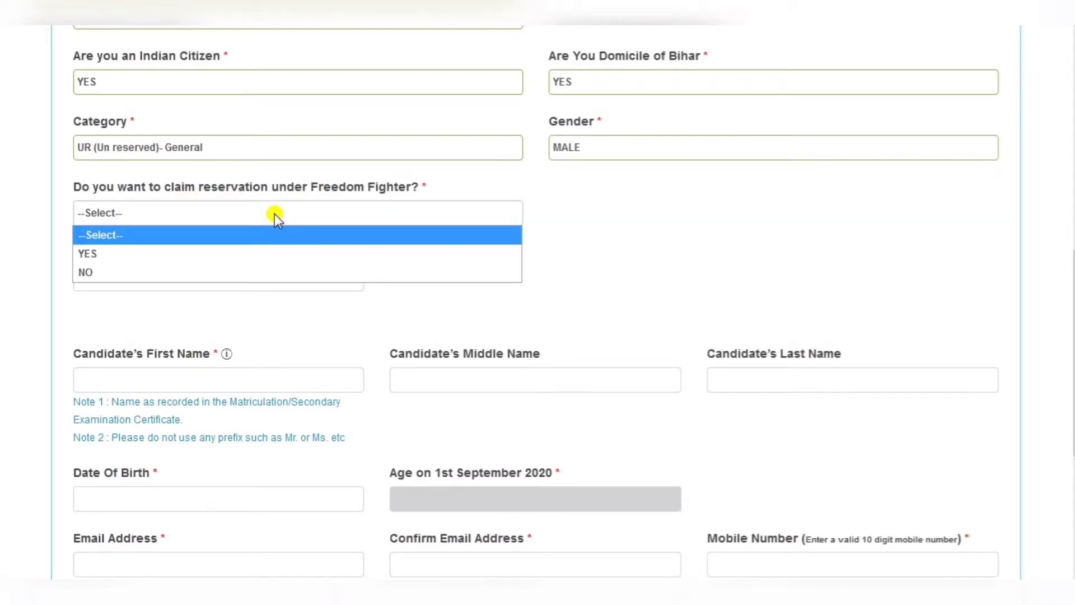
pyautogui.click(164, 283)
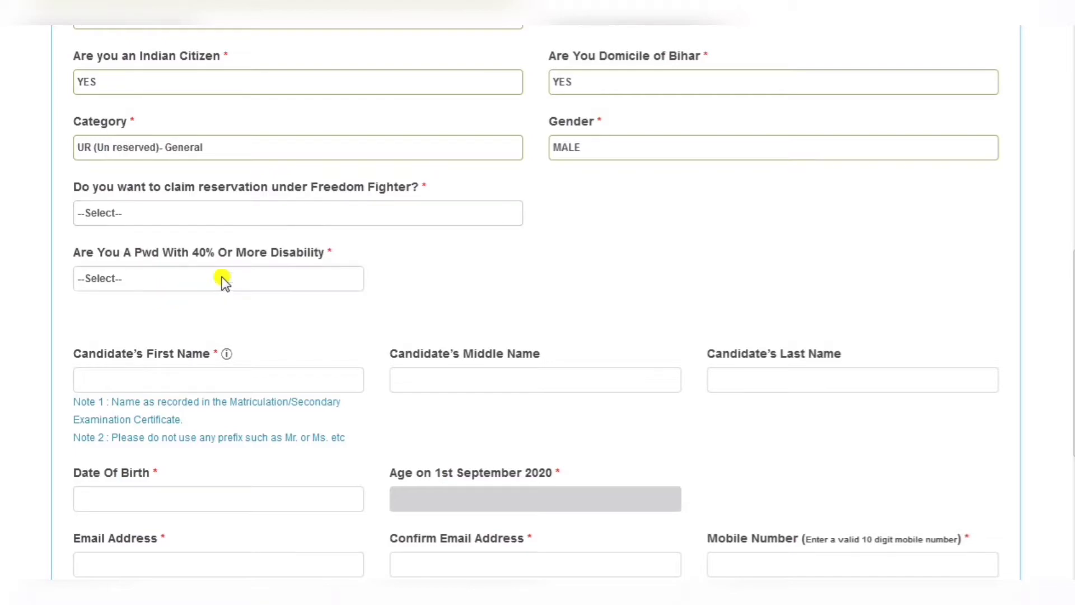
pyautogui.click(233, 278)
pyautogui.click(150, 335)
pyautogui.scroll(-2, 330, 309)
# - Enter the candidate's first and last name
pyautogui.click(193, 295)
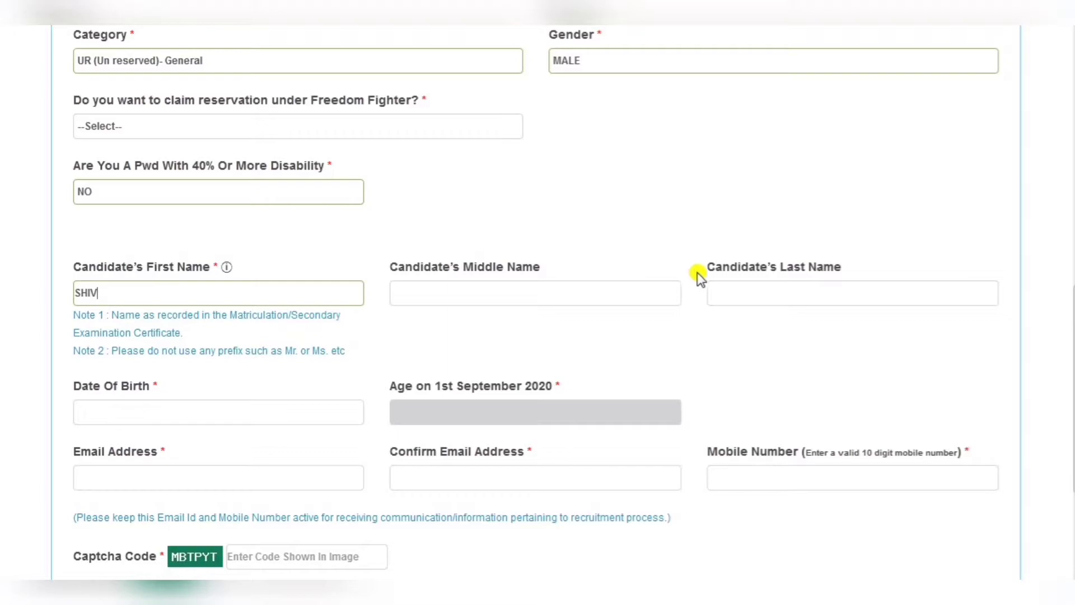
pyautogui.click(734, 284)
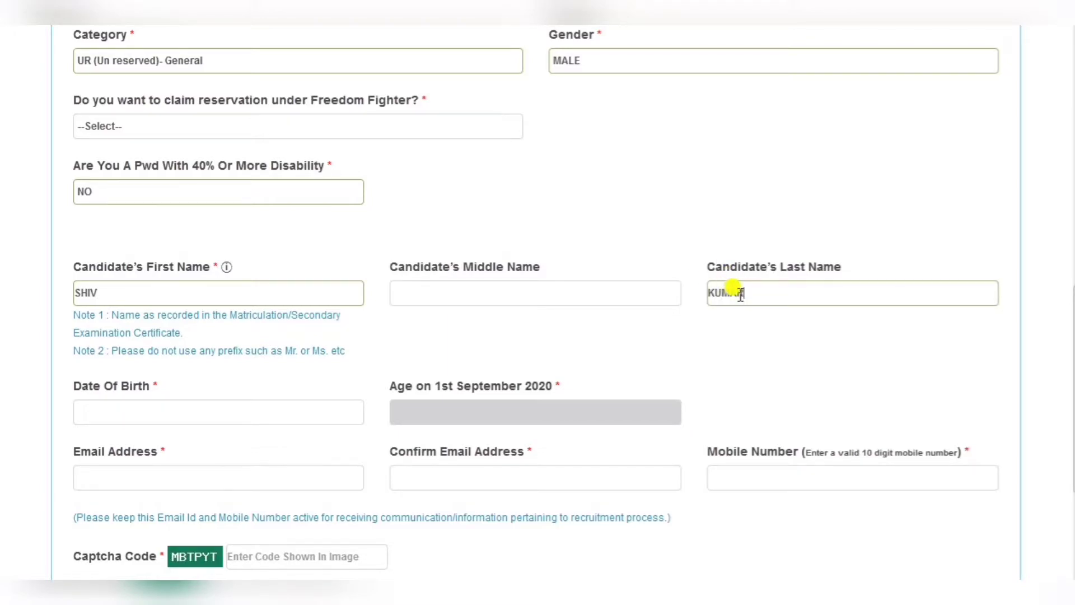
pyautogui.scroll(-3, 740, 294)
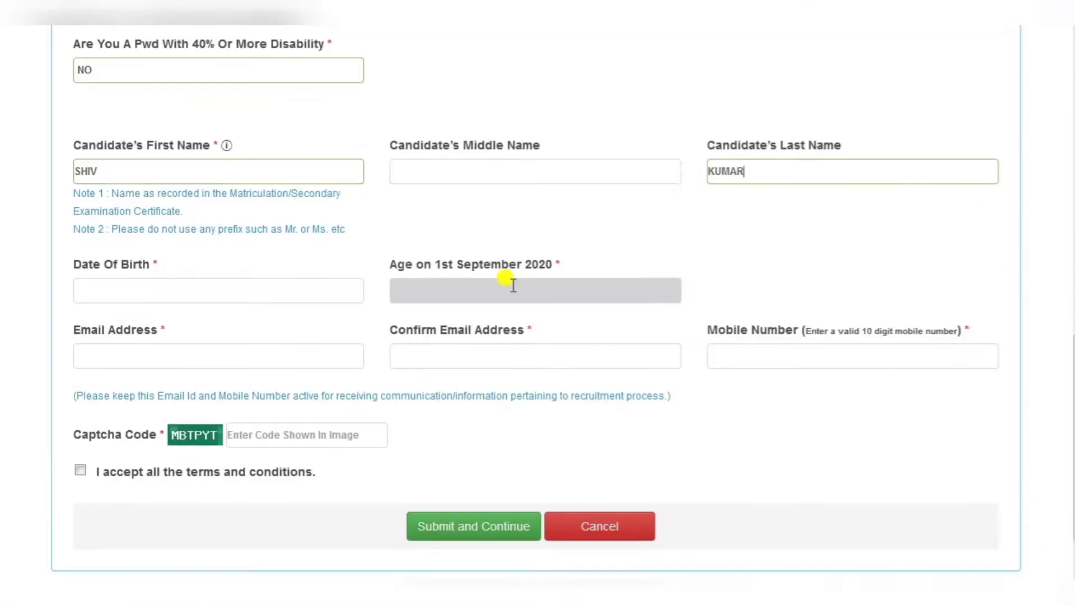
pyautogui.click(134, 235)
pyautogui.click(189, 271)
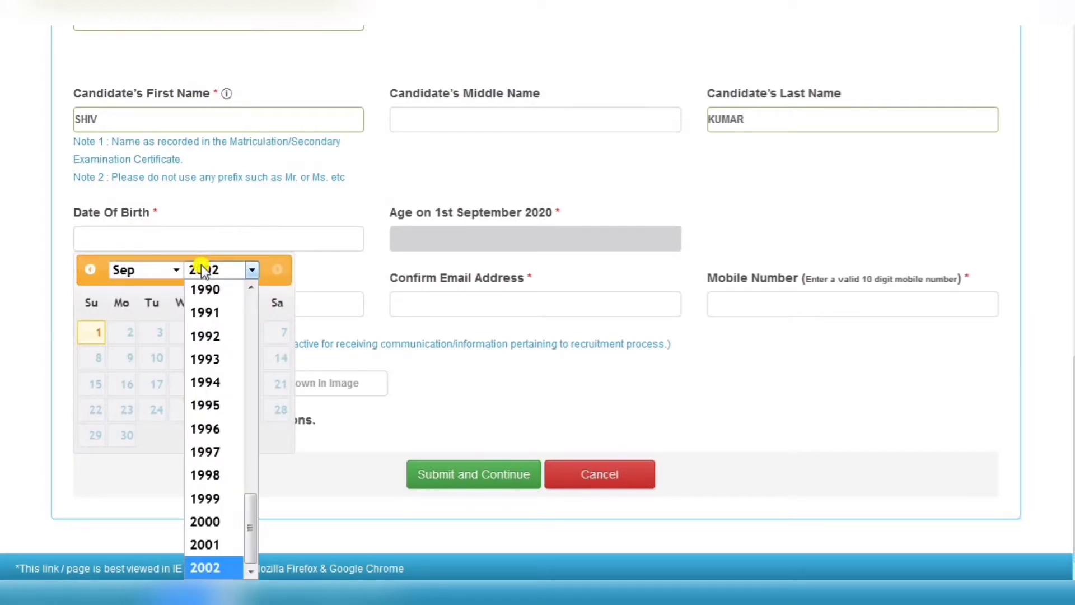
pyautogui.click(204, 336)
pyautogui.click(152, 277)
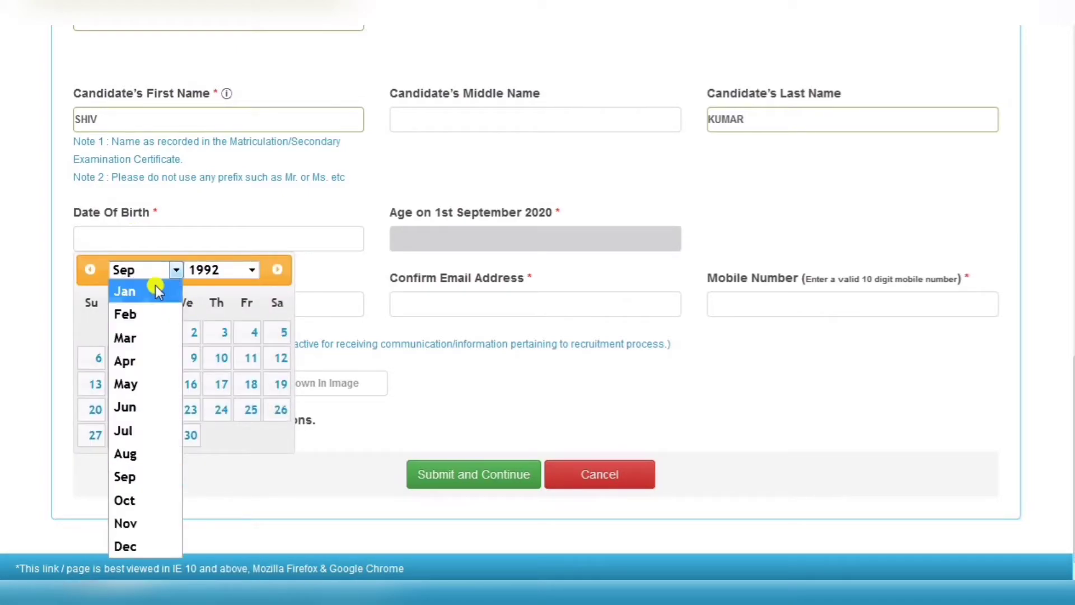
pyautogui.click(135, 317)
pyautogui.click(144, 279)
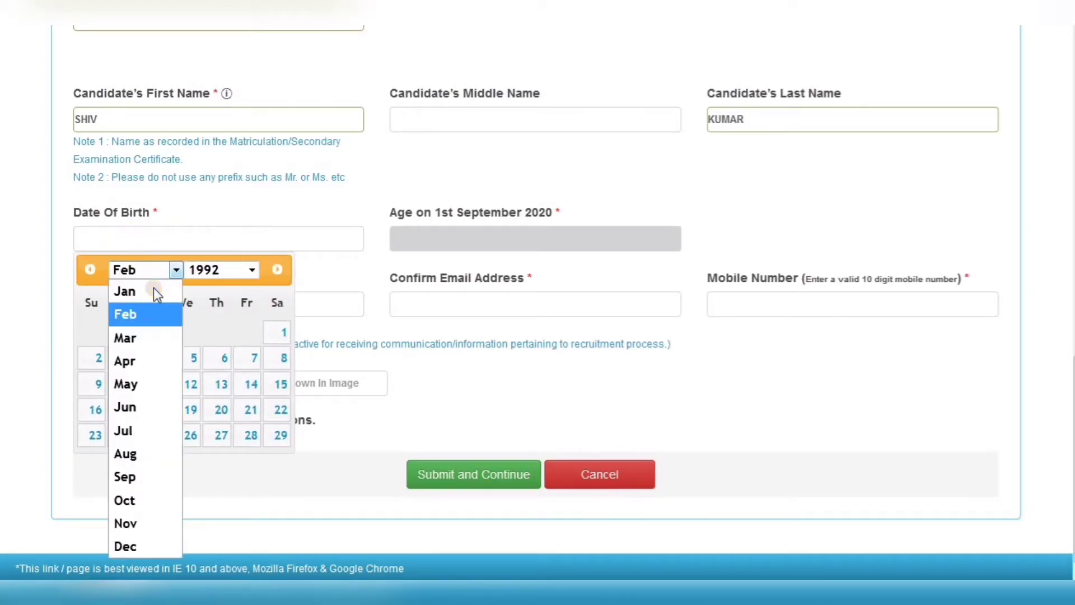
pyautogui.click(147, 336)
pyautogui.click(128, 334)
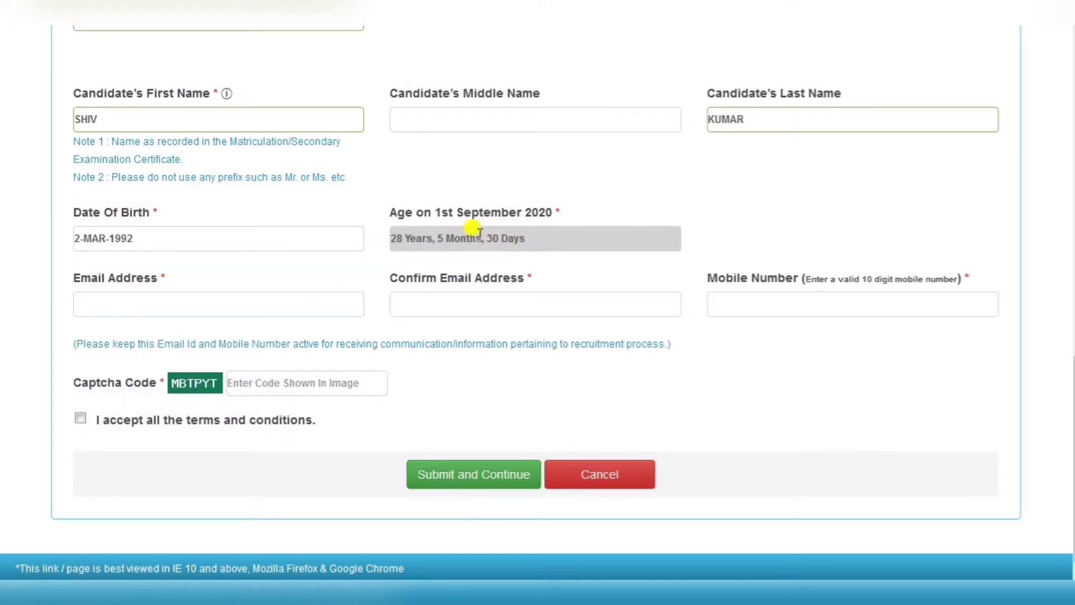
# - Fill in the candidate's e-mail, confirmation e-mail and mobile number
pyautogui.click(181, 302)
pyautogui.write('s')
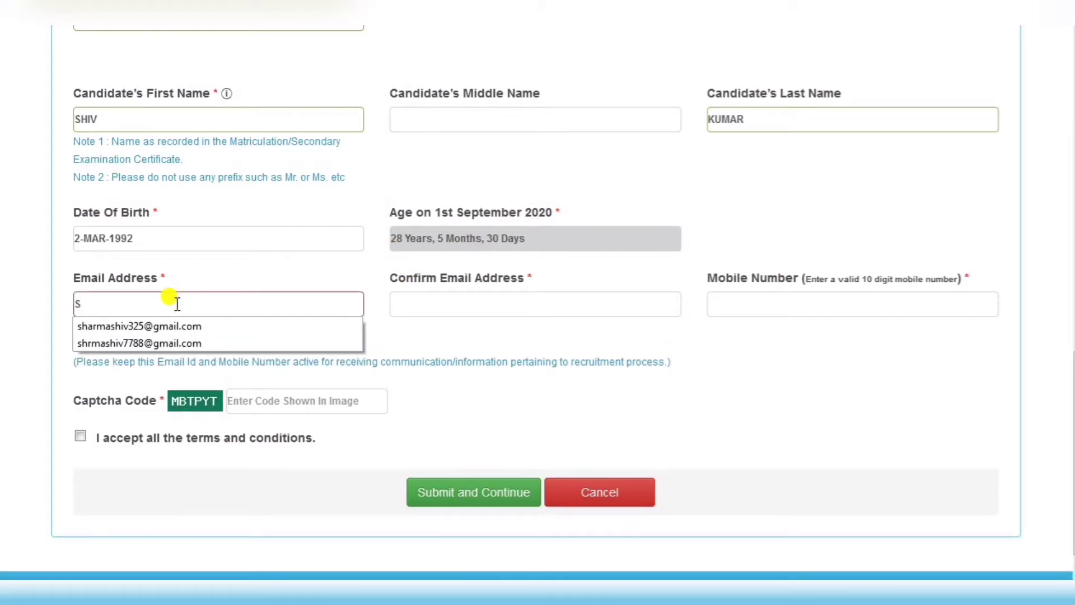
pyautogui.click(148, 327)
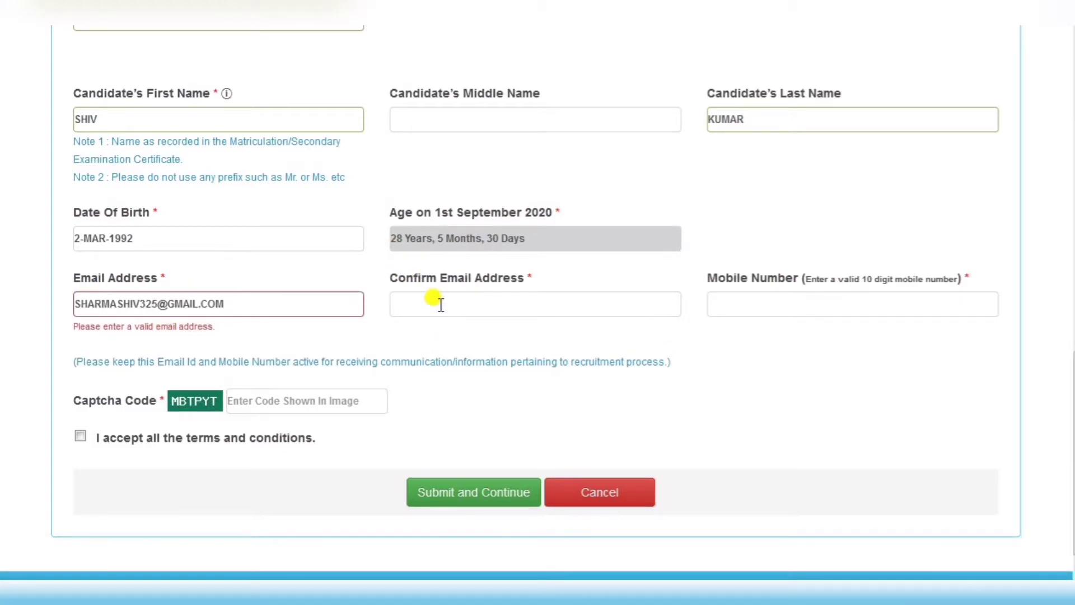
pyautogui.click(438, 302)
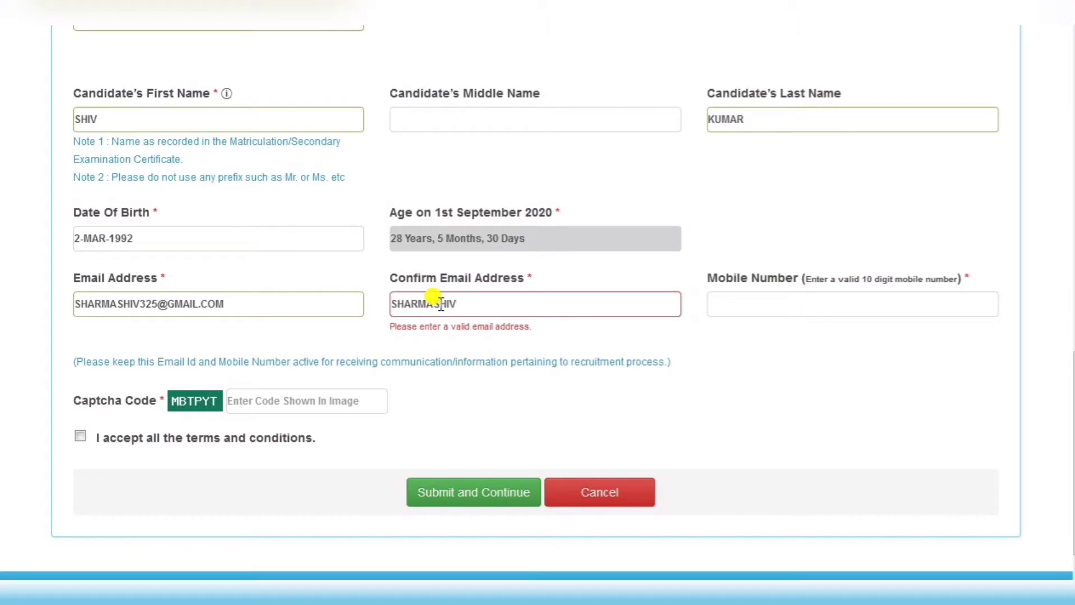
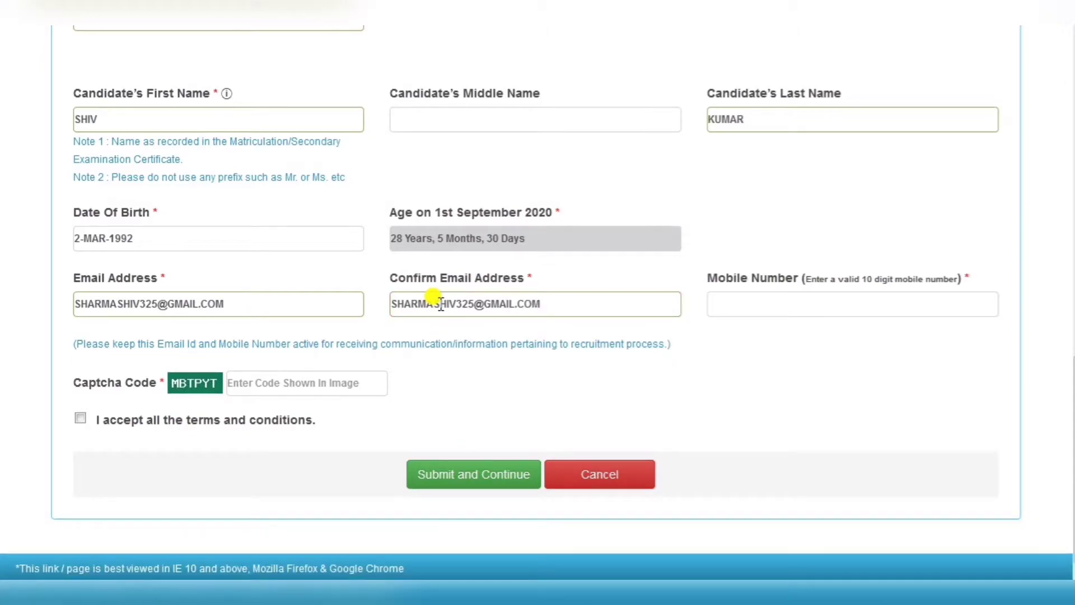
pyautogui.click(809, 310)
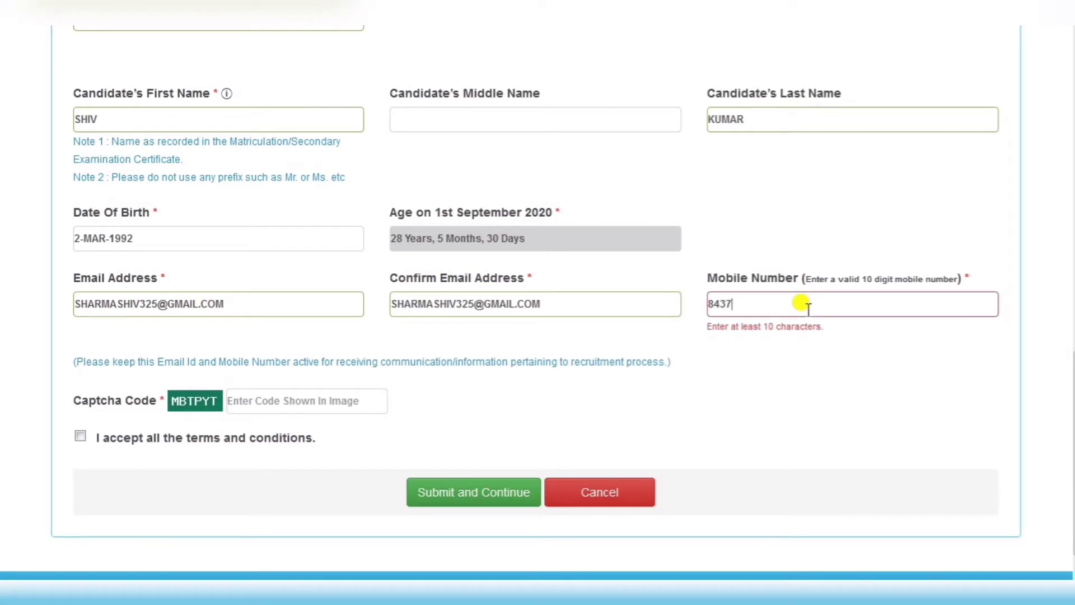
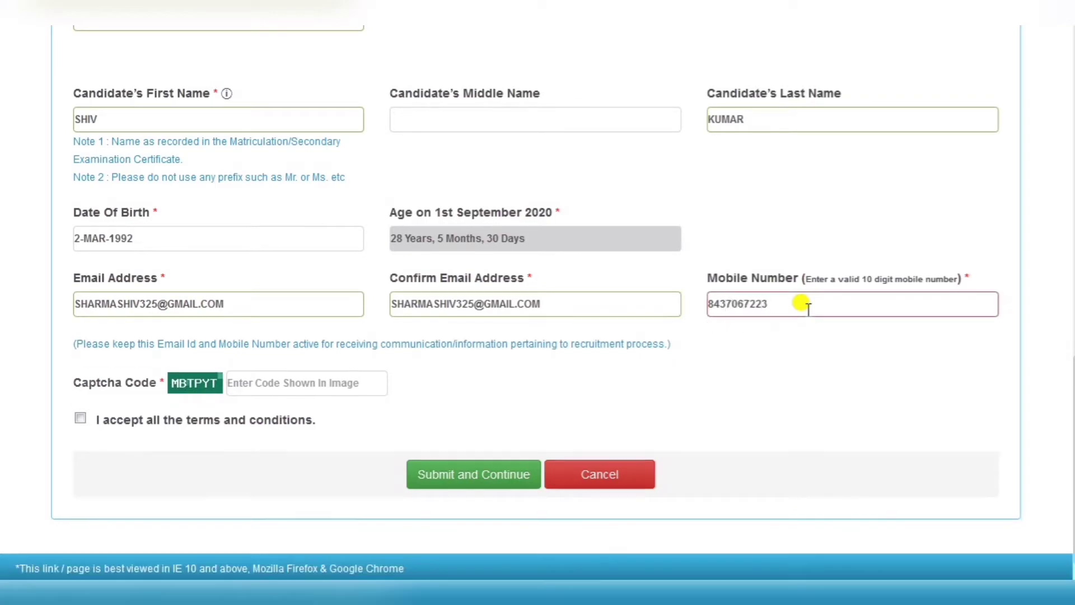
# - Enter the captcha code shown in the image
pyautogui.click(246, 378)
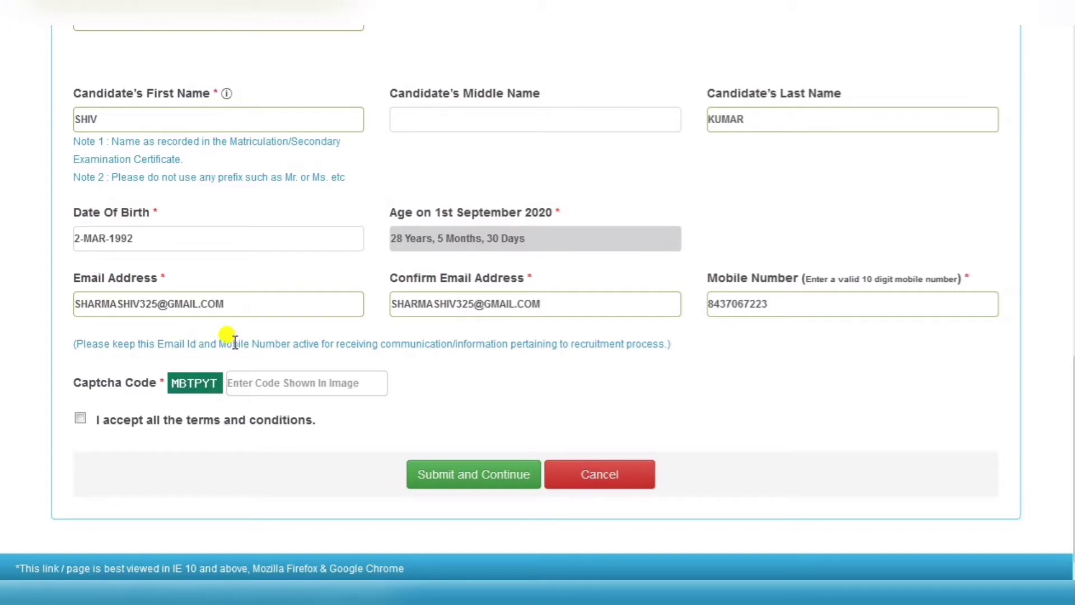
pyautogui.click(258, 383)
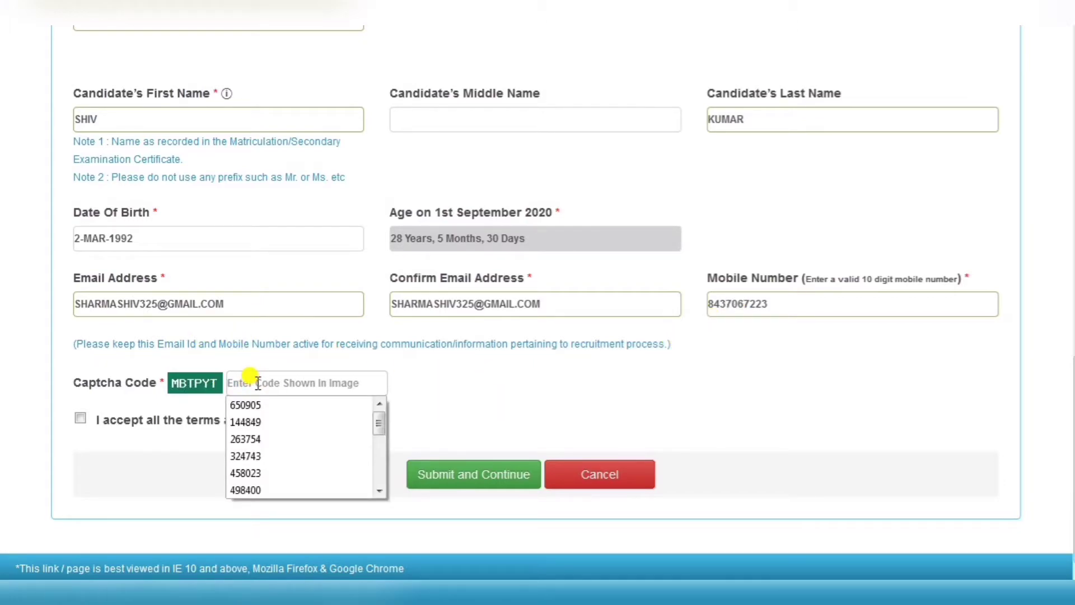
pyautogui.write('MBT')
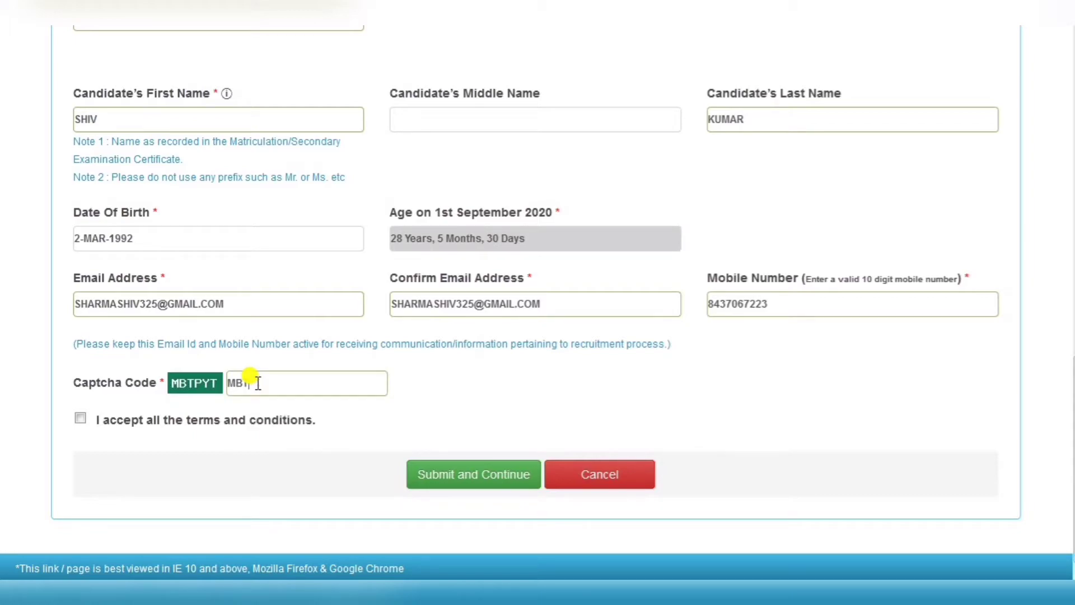
pyautogui.write('PYT')
# - Submit the registration form and confirm the submission
pyautogui.click(437, 477)
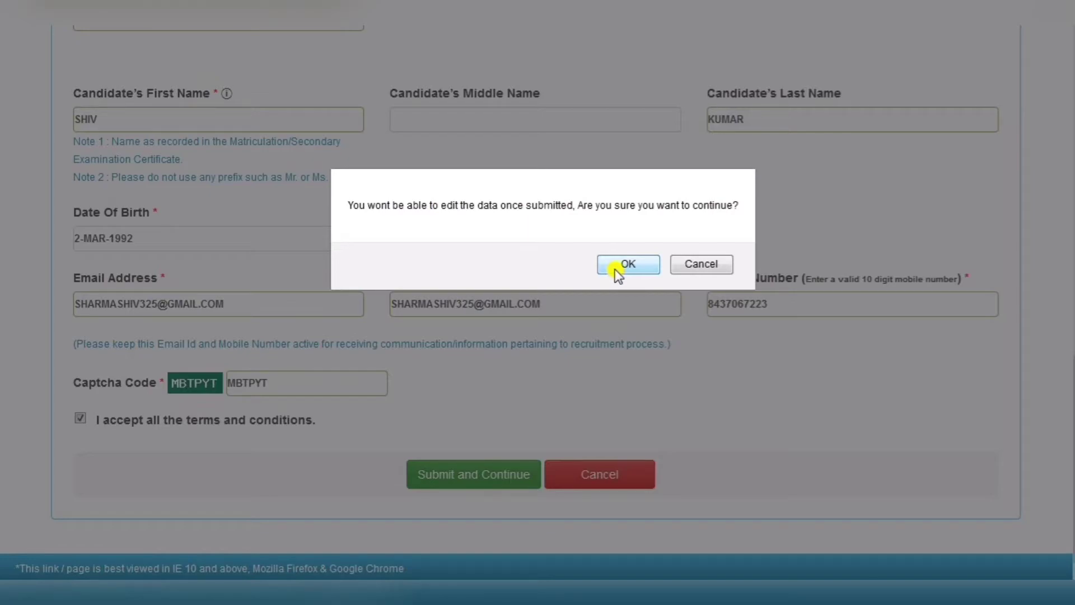
pyautogui.click(621, 265)
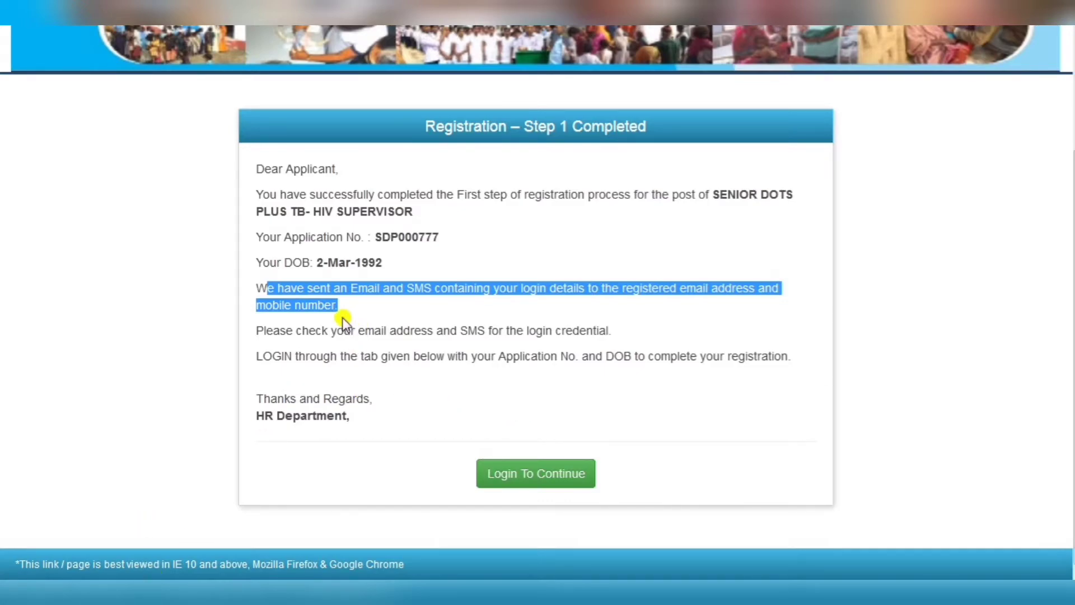
# - Go to candidate login and enter the application number
pyautogui.click(533, 474)
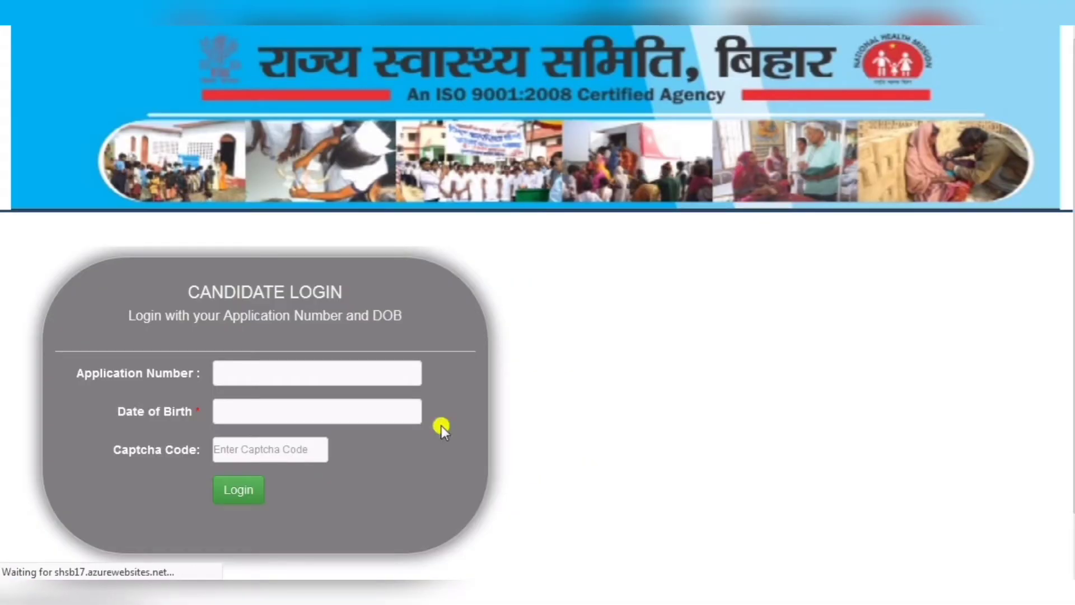
pyautogui.click(272, 372)
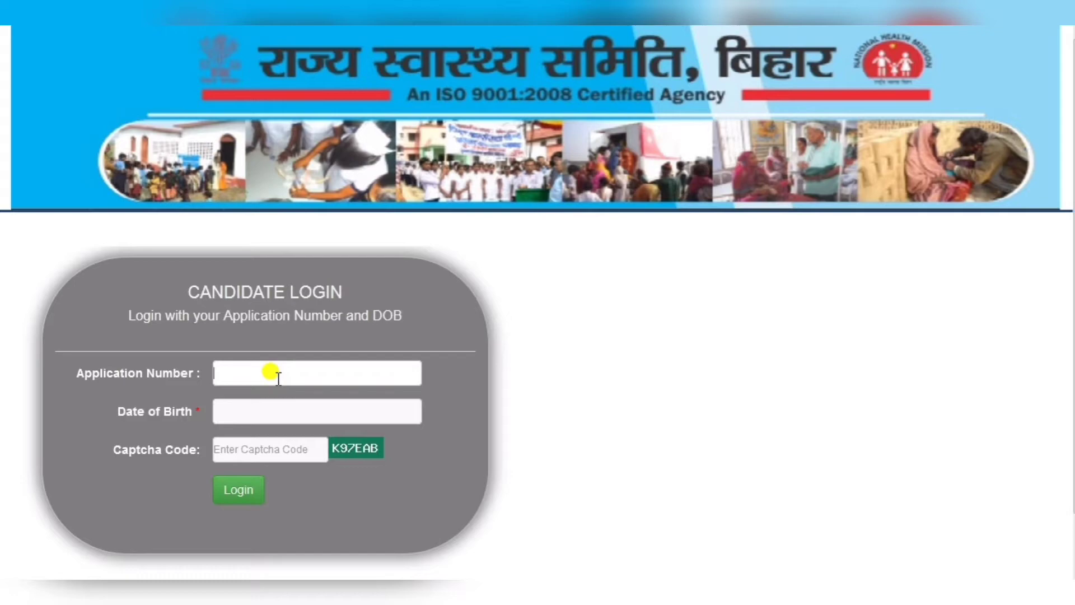
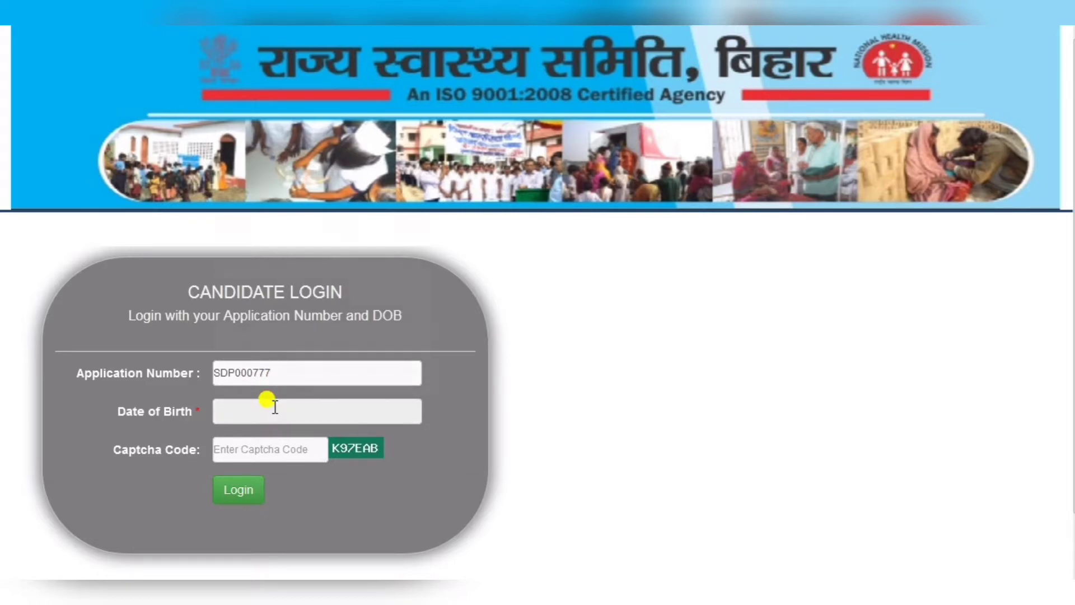
pyautogui.click(265, 405)
pyautogui.click(360, 225)
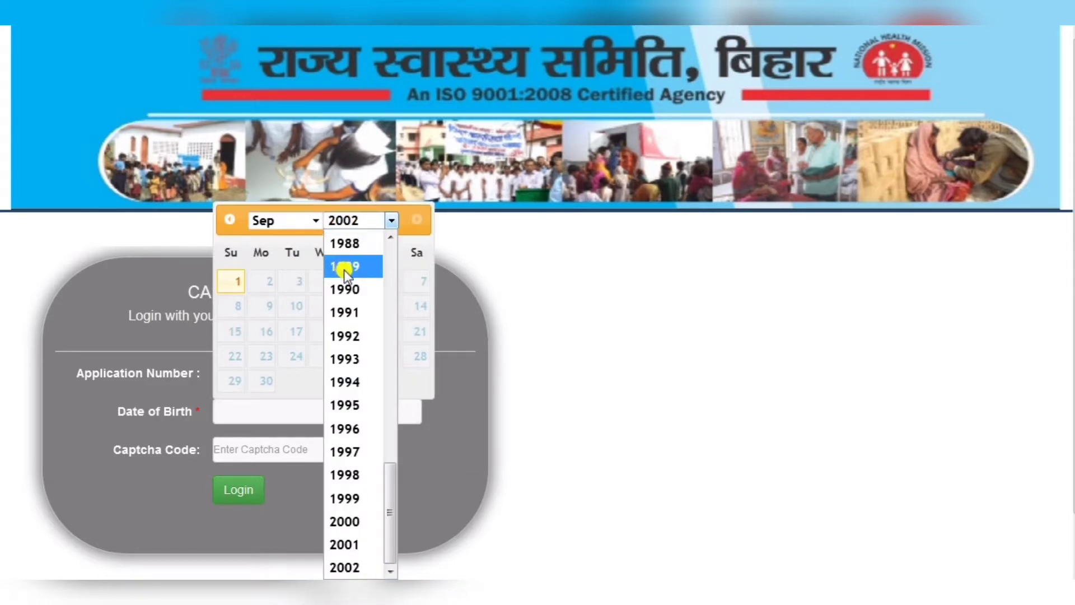
pyautogui.click(362, 334)
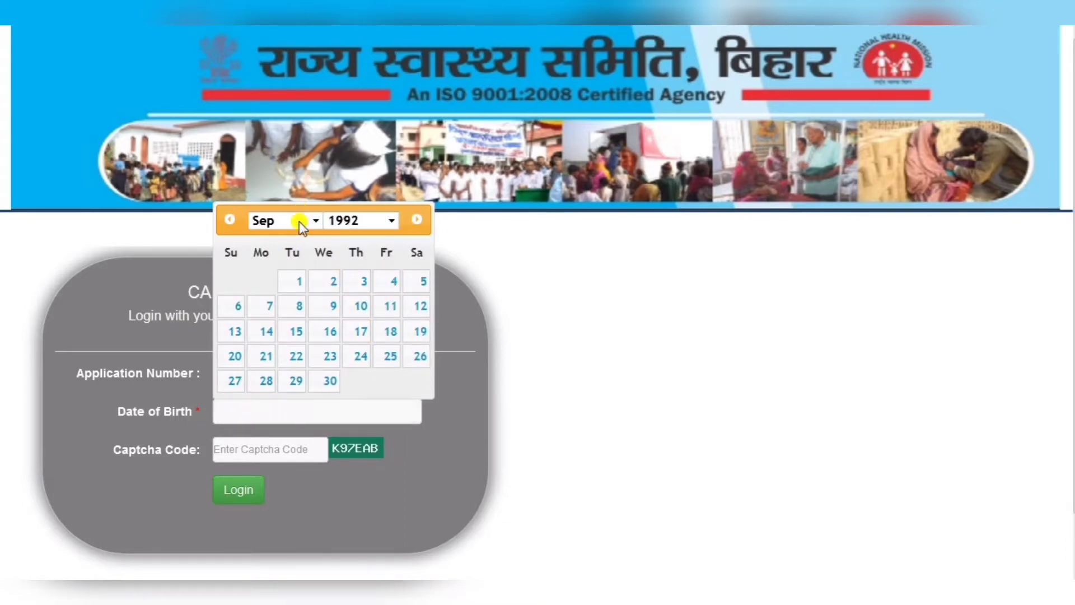
pyautogui.click(300, 220)
pyautogui.click(286, 288)
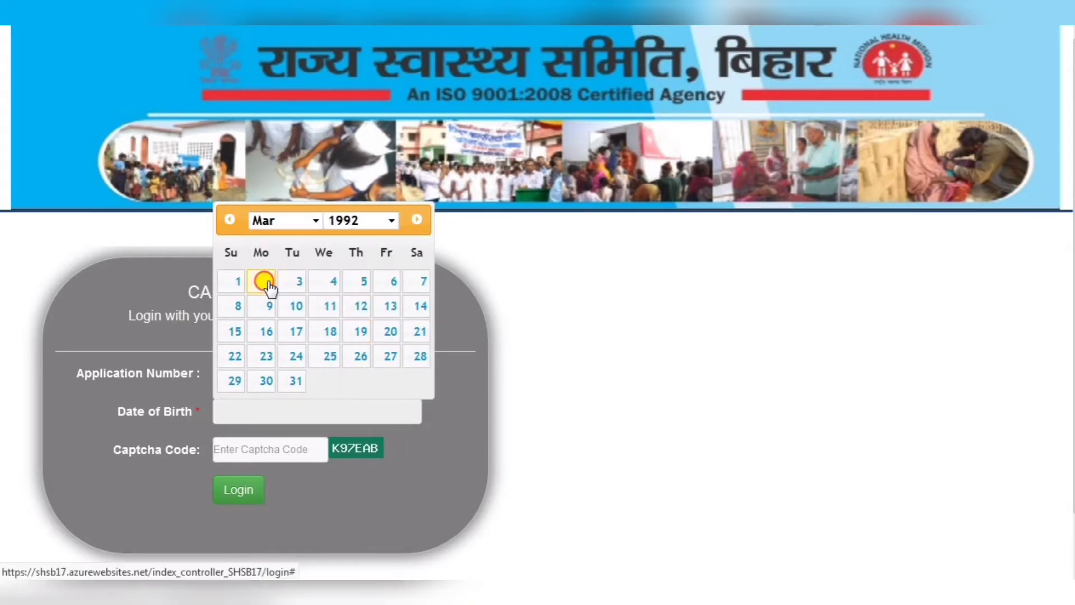
pyautogui.click(264, 281)
pyautogui.click(234, 449)
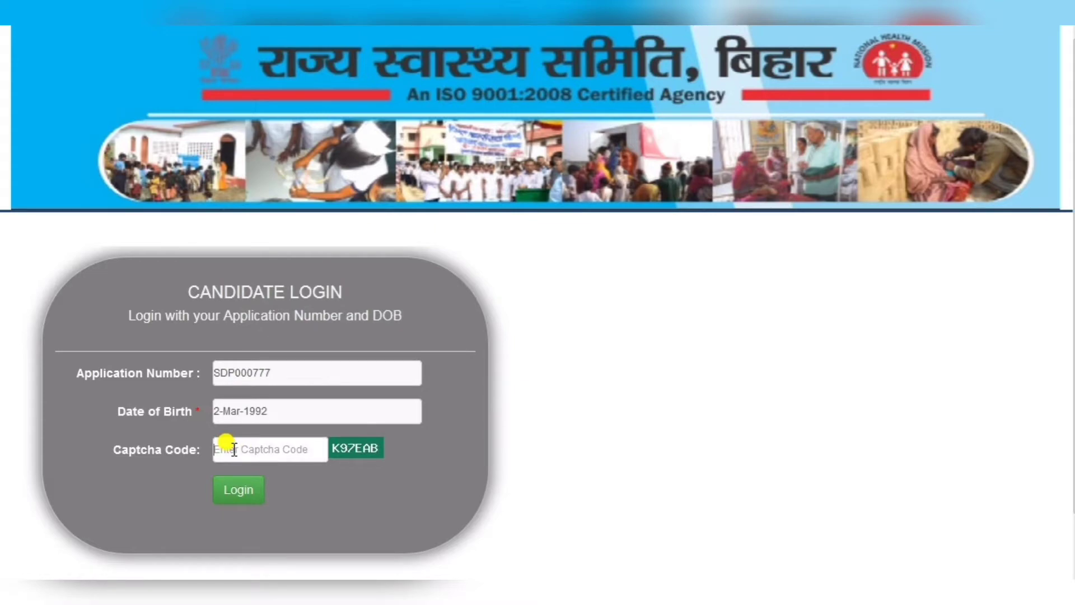
# - Log in and scroll through the Personal and Educational Details step
pyautogui.click(238, 480)
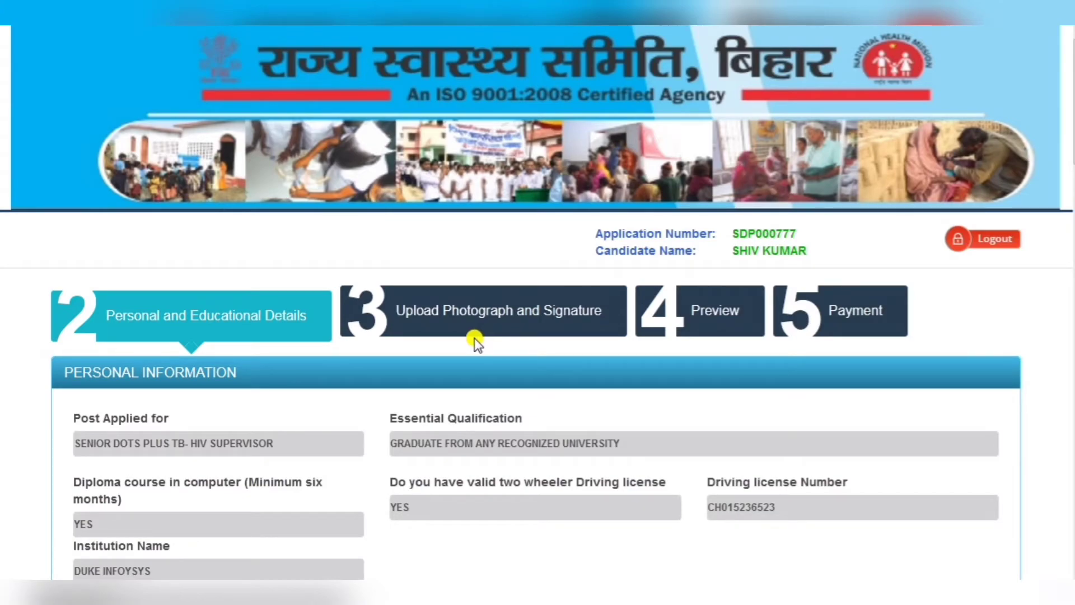
pyautogui.scroll(-2, 477, 413)
pyautogui.scroll(-8, 477, 413)
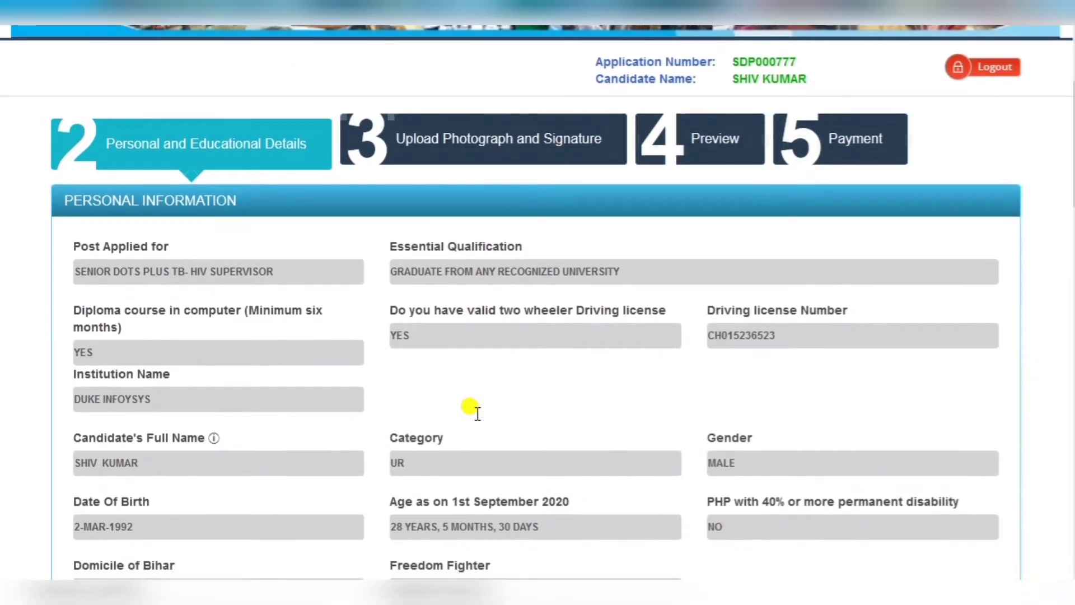
# - Enter the father's name and the mother's name
pyautogui.scroll(-2, 476, 415)
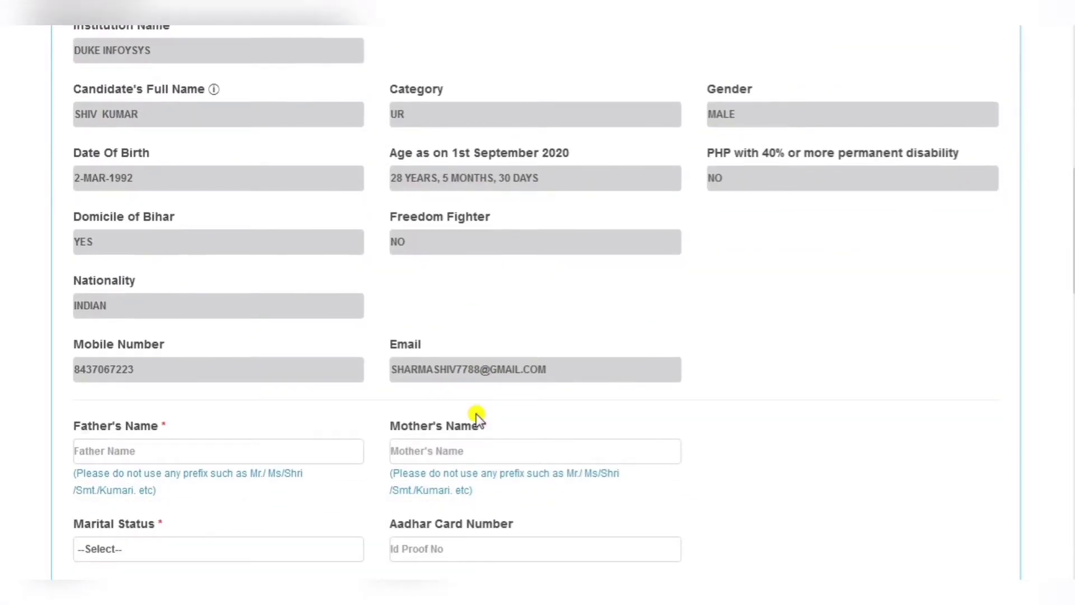
pyautogui.scroll(-4, 476, 415)
pyautogui.scroll(-9, 476, 416)
pyautogui.scroll(-9, 476, 415)
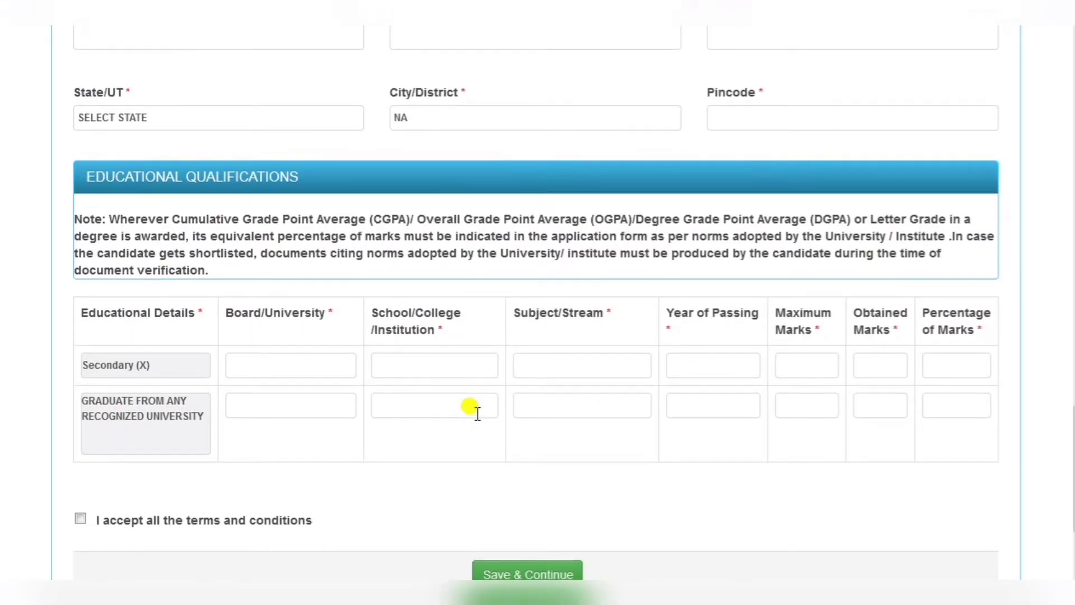
pyautogui.scroll(18, 476, 415)
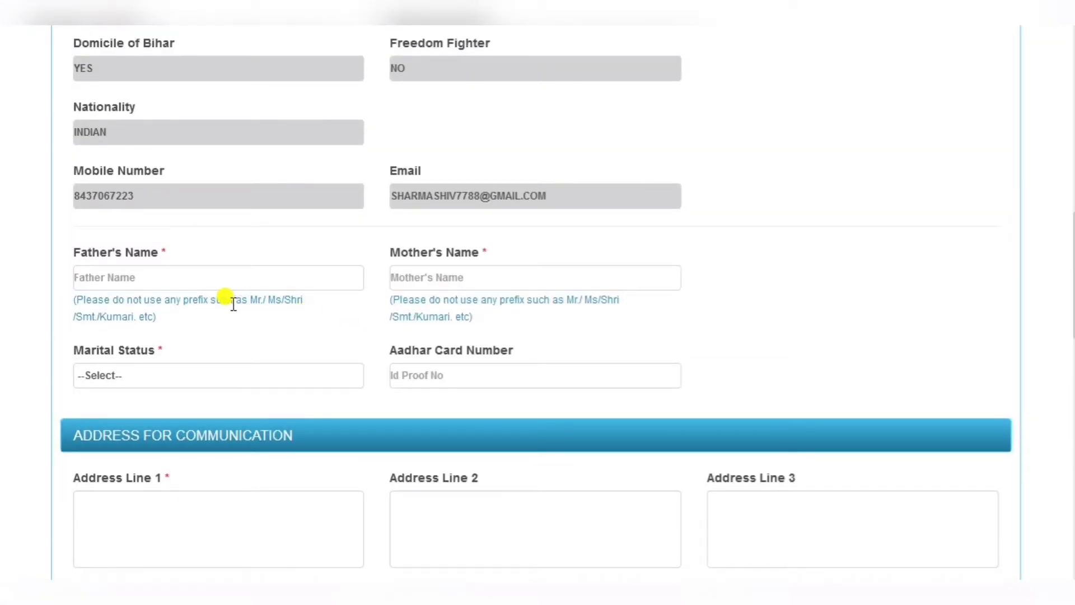
pyautogui.click(88, 279)
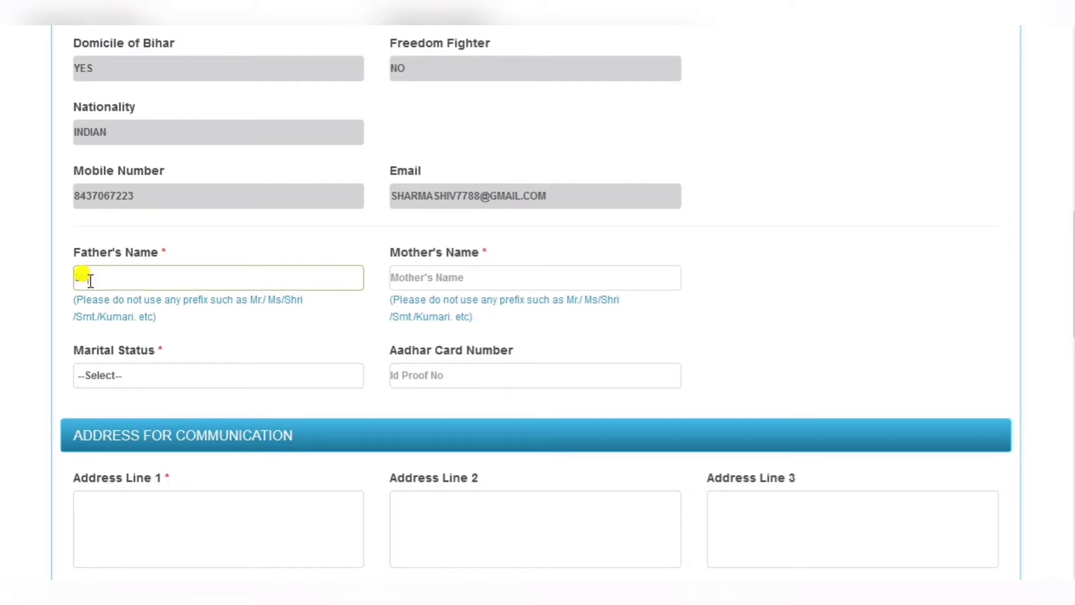
pyautogui.click(466, 276)
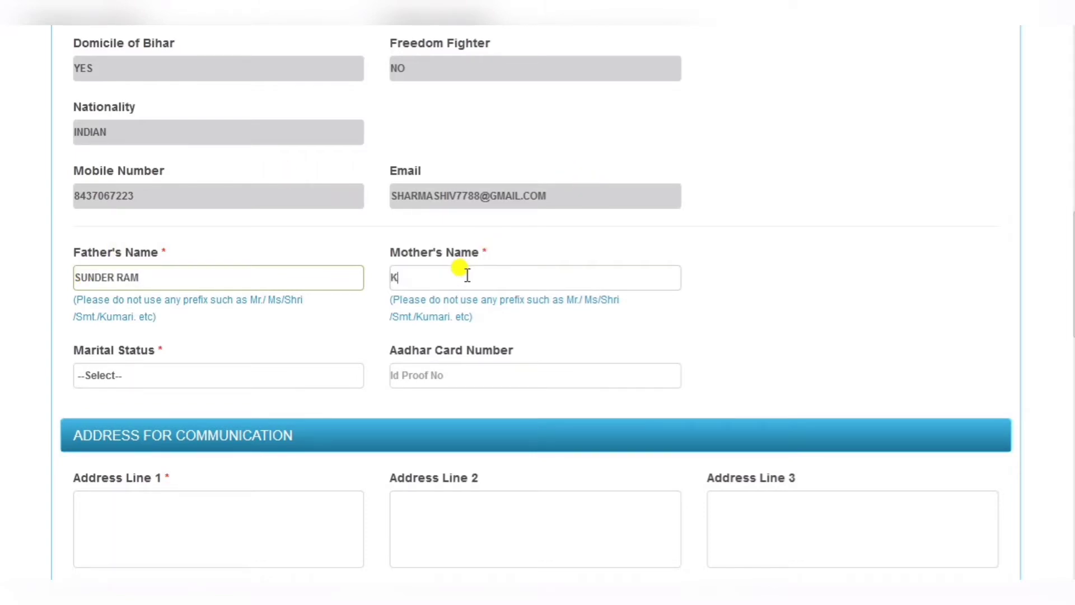
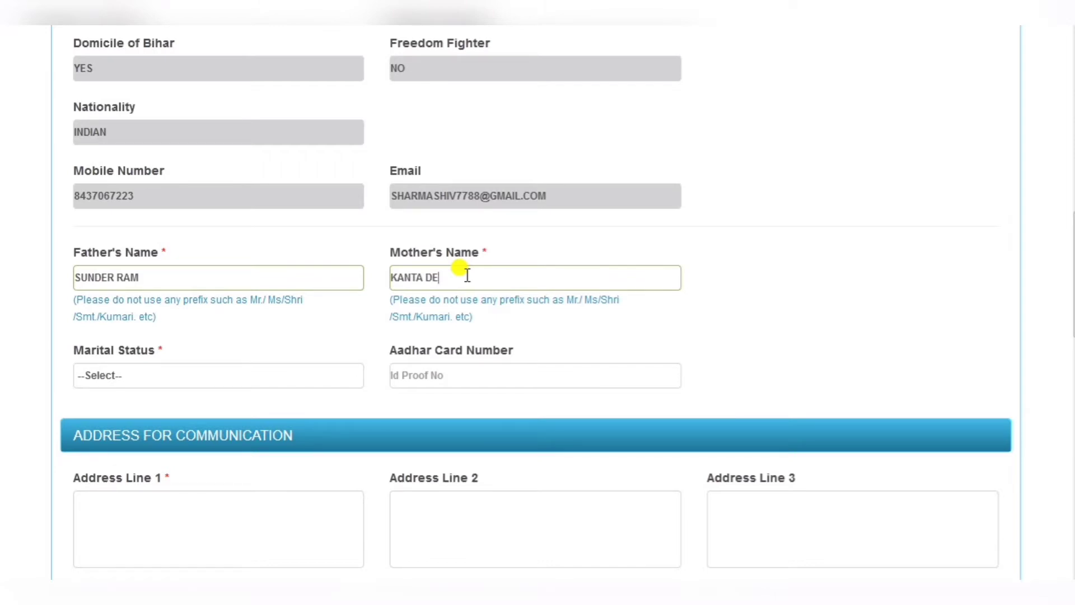
# - Set the marital status to UNMARRIED
pyautogui.scroll(-2, 408, 308)
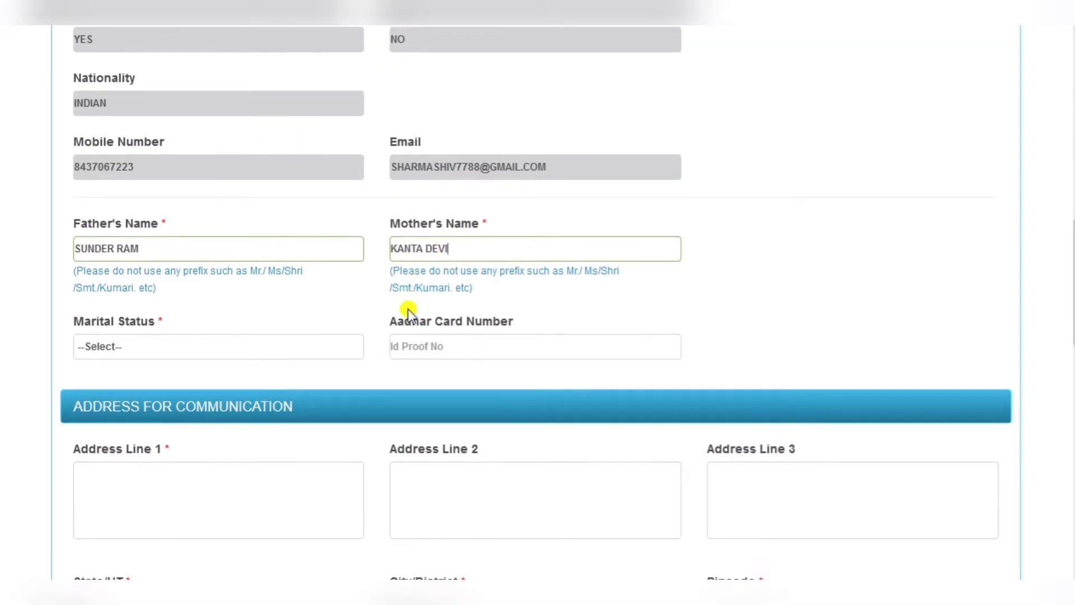
pyautogui.click(252, 280)
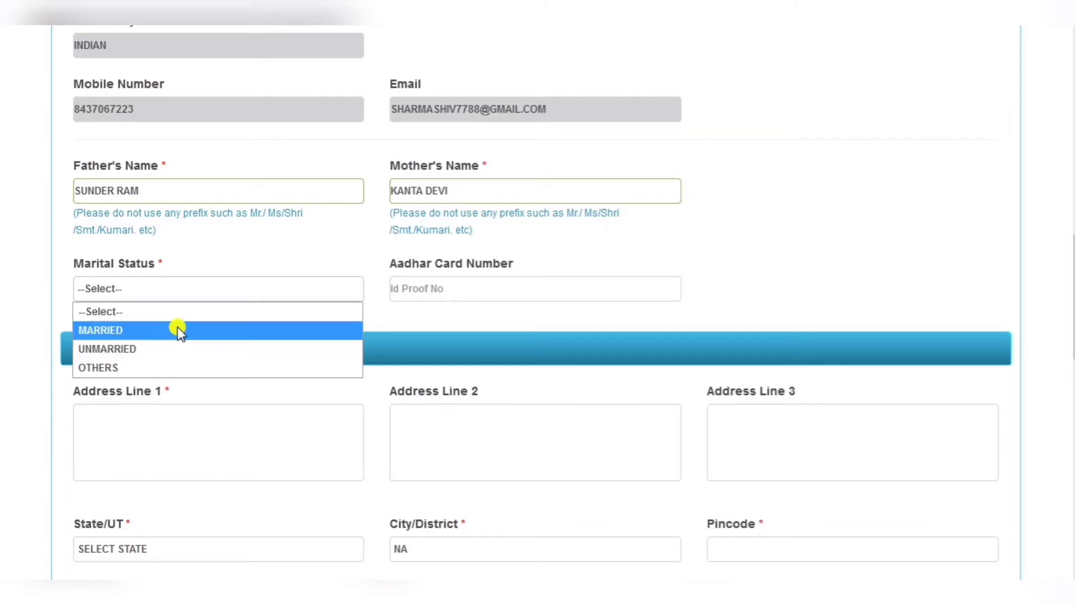
pyautogui.click(166, 350)
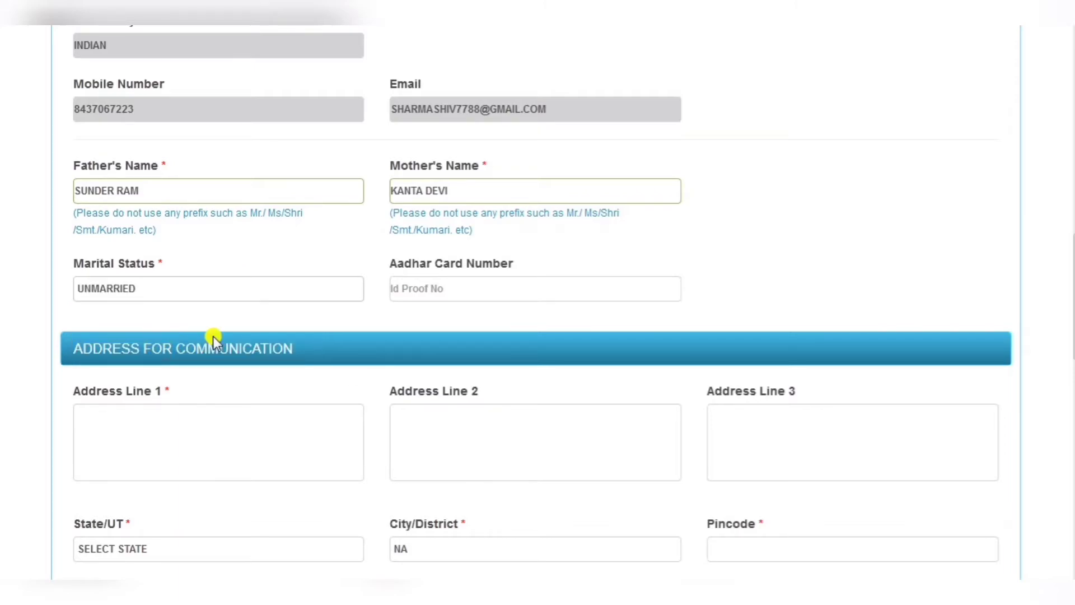
pyautogui.click(432, 290)
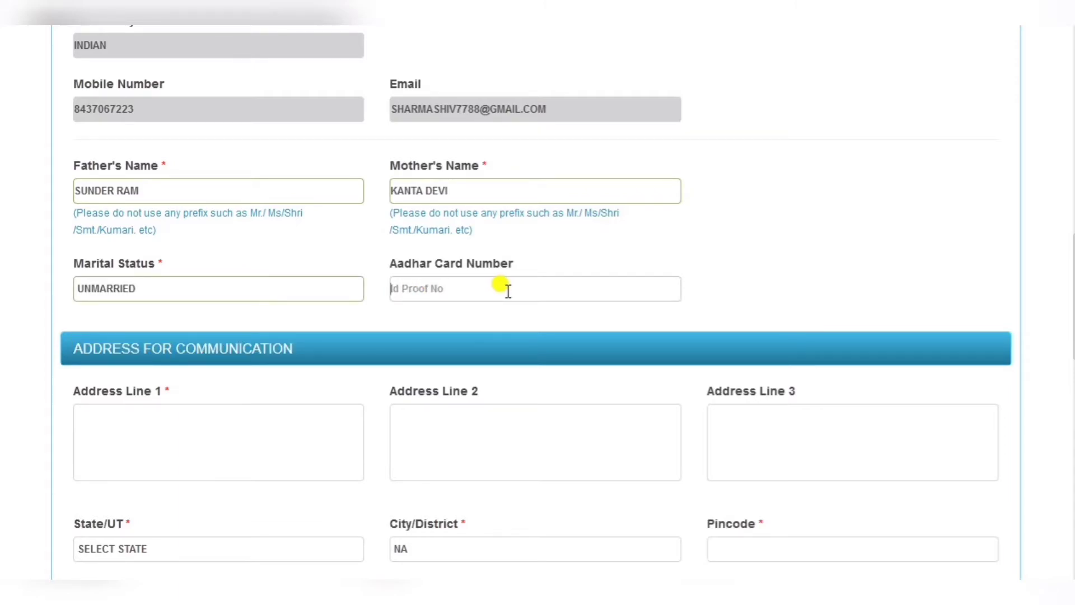
pyautogui.scroll(-2, 507, 290)
# - Fill the communication address with state and city CHANDIGARH and the pincode
pyautogui.click(161, 341)
pyautogui.write('HOUSE')
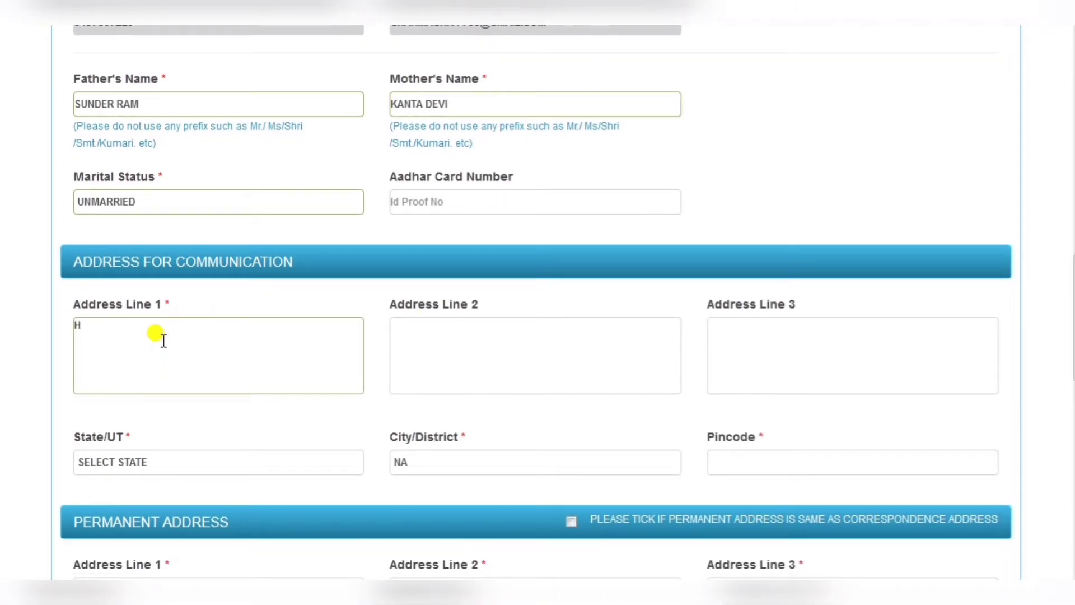
pyautogui.write(' NO')
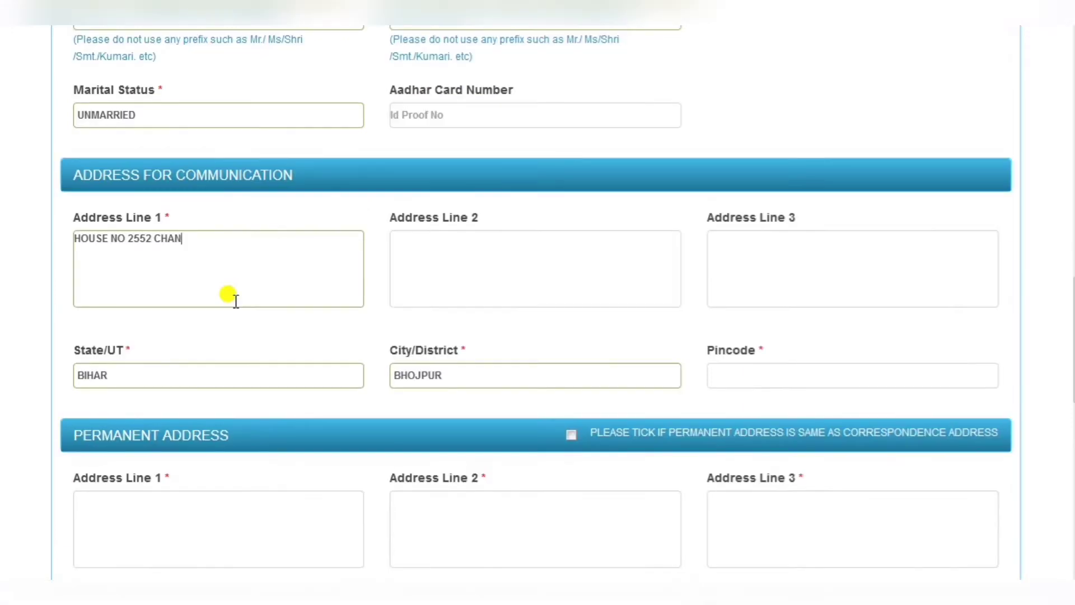
pyautogui.write('DI')
pyautogui.write('GARH')
pyautogui.click(221, 375)
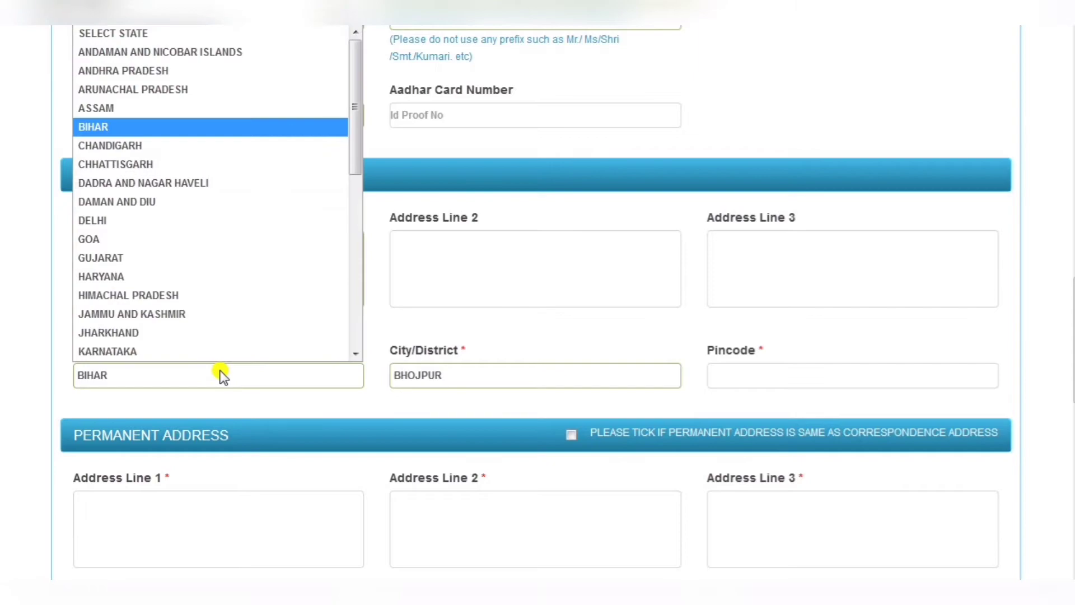
pyautogui.click(223, 146)
pyautogui.click(456, 374)
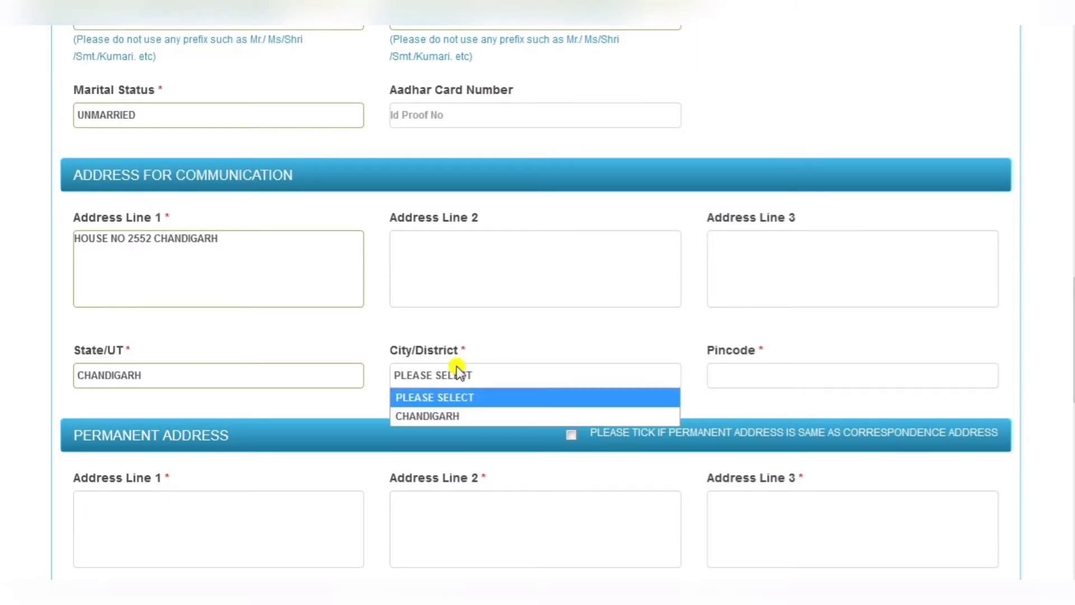
pyautogui.click(448, 417)
pyautogui.click(722, 373)
pyautogui.write('160052')
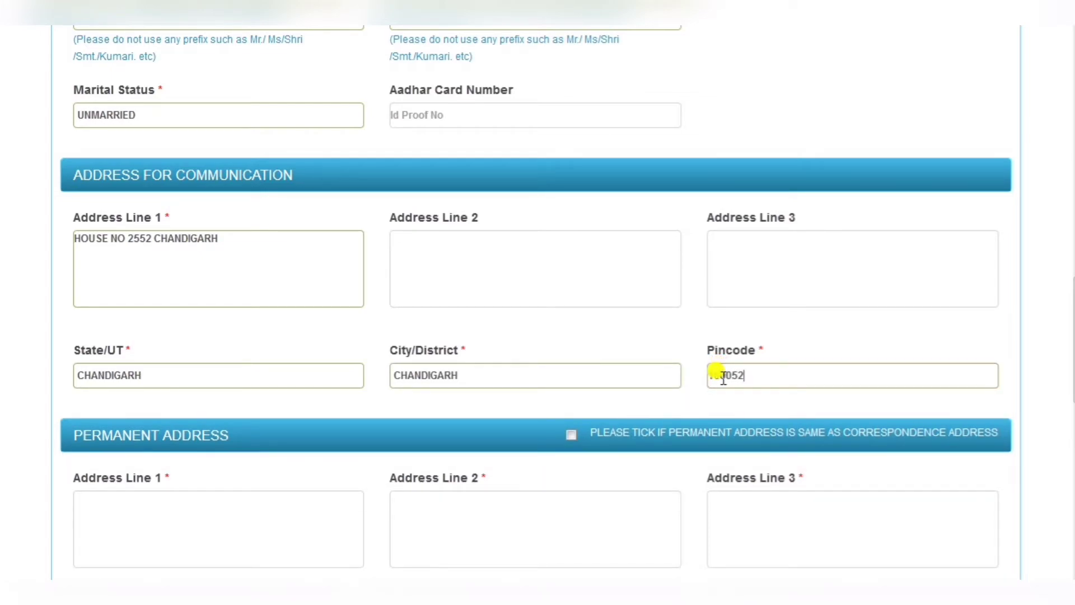
# - Mark the permanent address as same as correspondence and scroll to Educational Qualifications
pyautogui.scroll(-3, 720, 369)
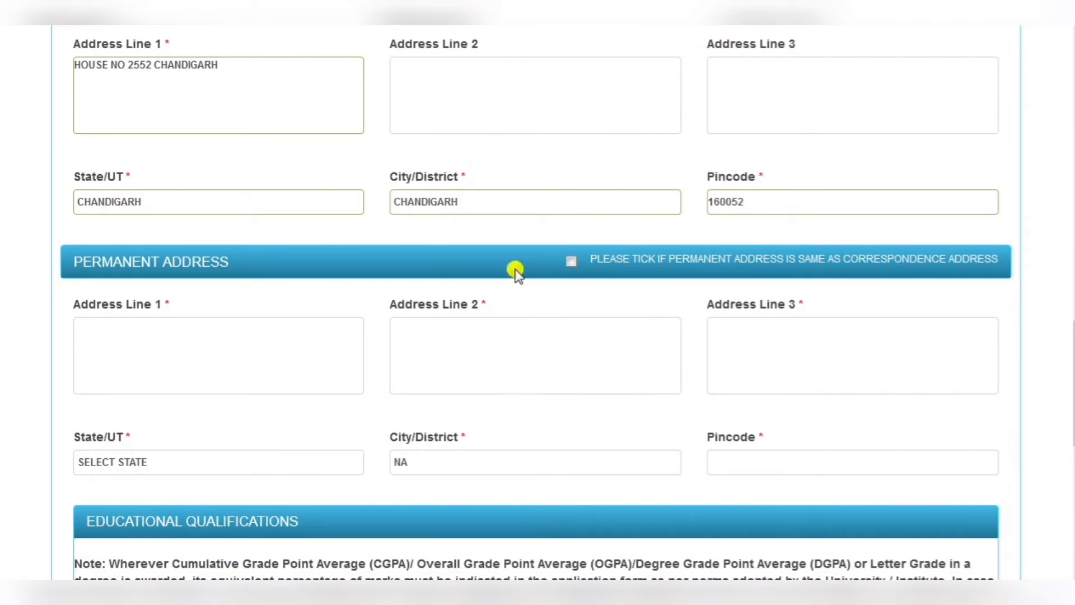
pyautogui.click(570, 261)
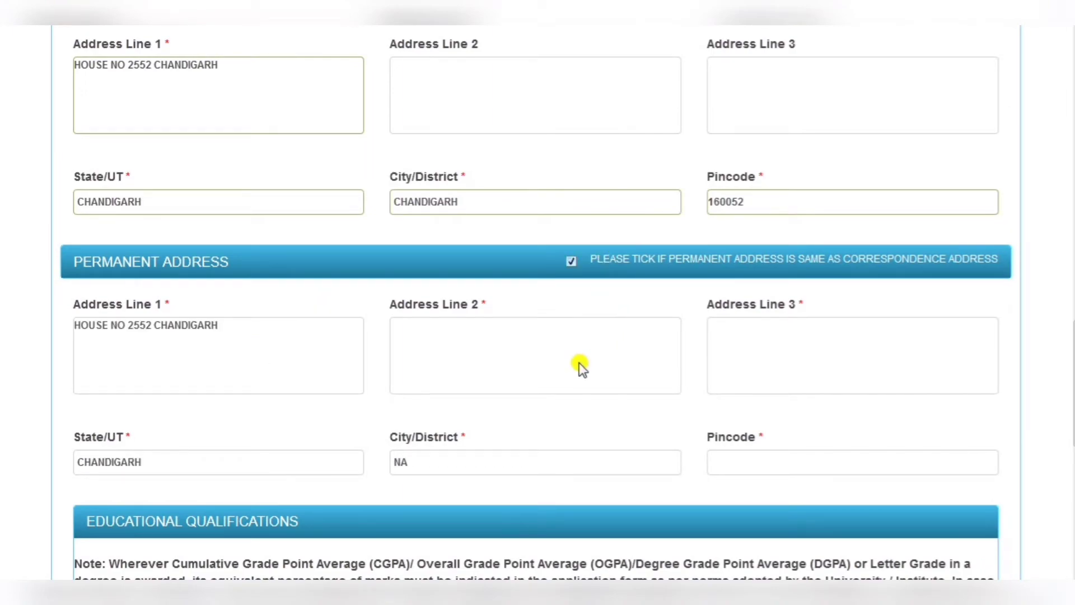
pyautogui.scroll(-3, 579, 365)
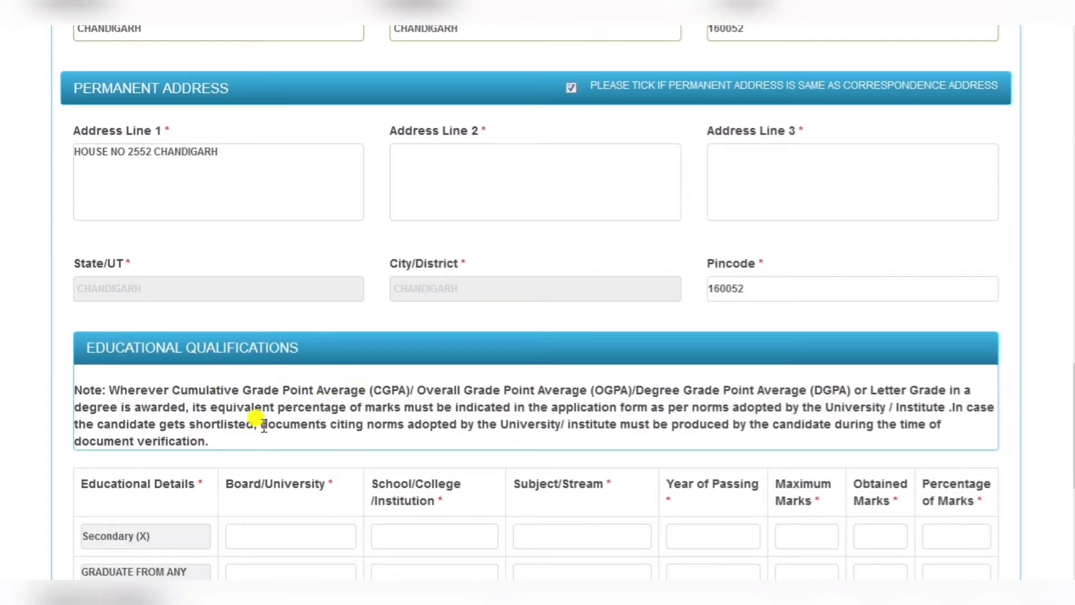
pyautogui.scroll(-2, 410, 400)
pyautogui.scroll(-1, 413, 414)
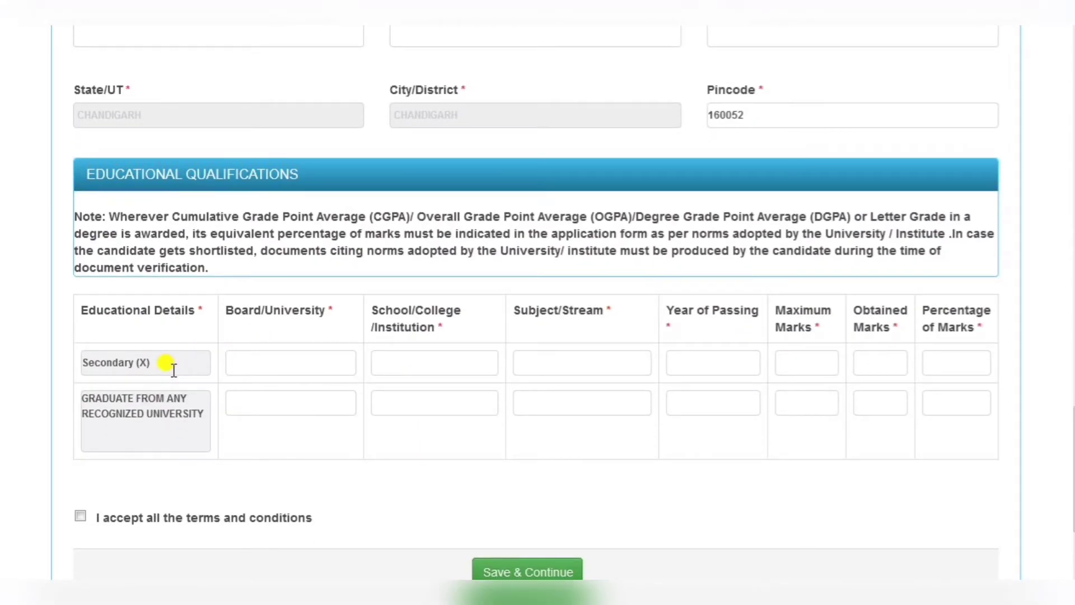
# - Enter CBSE as the Secondary board and type the school name 'G H S SECTOR 37'
pyautogui.click(251, 360)
pyautogui.write('CBSE')
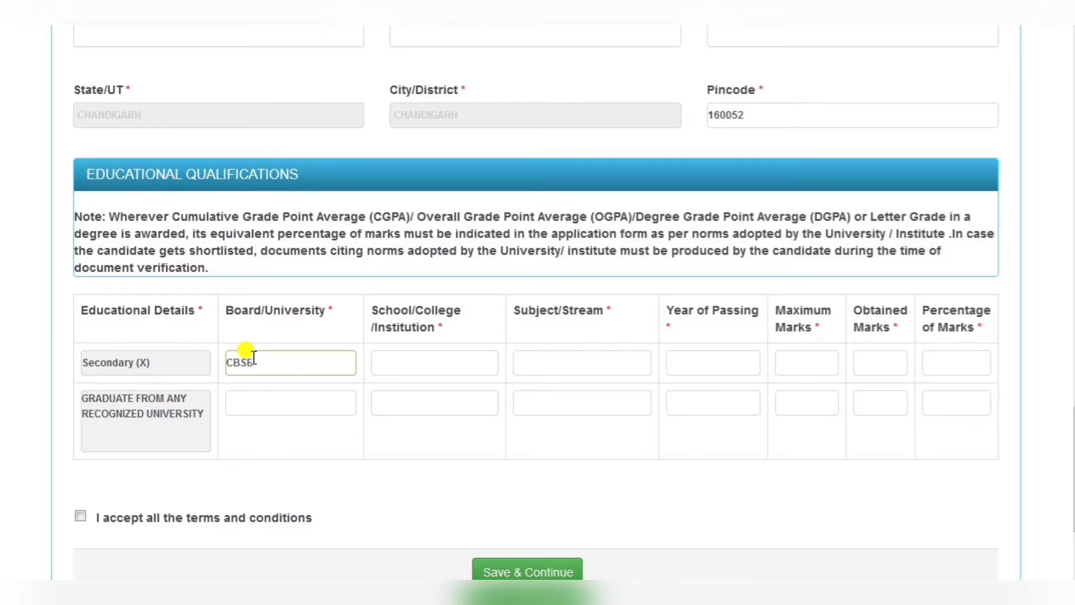
pyautogui.click(417, 364)
pyautogui.write('G')
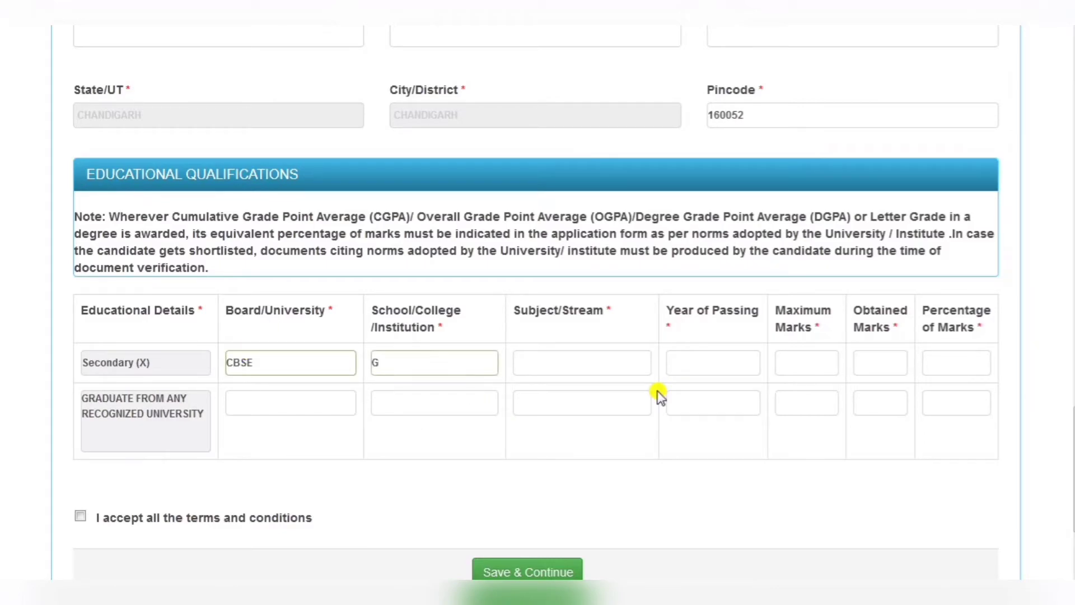
pyautogui.write(' H S SECTOR 37')
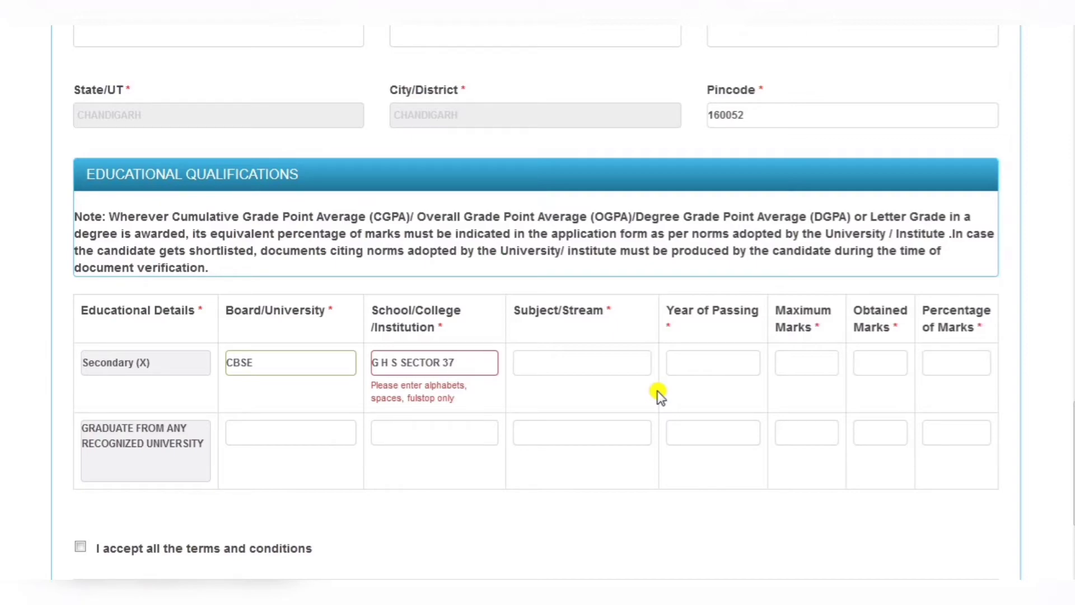
# - Retype the school name as 'GHSS SECTOR', removing the digits the field rejects
pyautogui.press('BackSpace')
pyautogui.press('BackSpace')
pyautogui.press('BackSpace')
pyautogui.press('BackSpace')
pyautogui.press('BackSpace')
pyautogui.press('BackSpace')
pyautogui.press('BackSpace')
pyautogui.press('BackSpace')
pyautogui.press('BackSpace')
pyautogui.press('BackSpace')
pyautogui.press('BackSpace')
pyautogui.press('BackSpace')
pyautogui.press('BackSpace')
pyautogui.press('BackSpace')
pyautogui.press('BackSpace')
pyautogui.write('G')
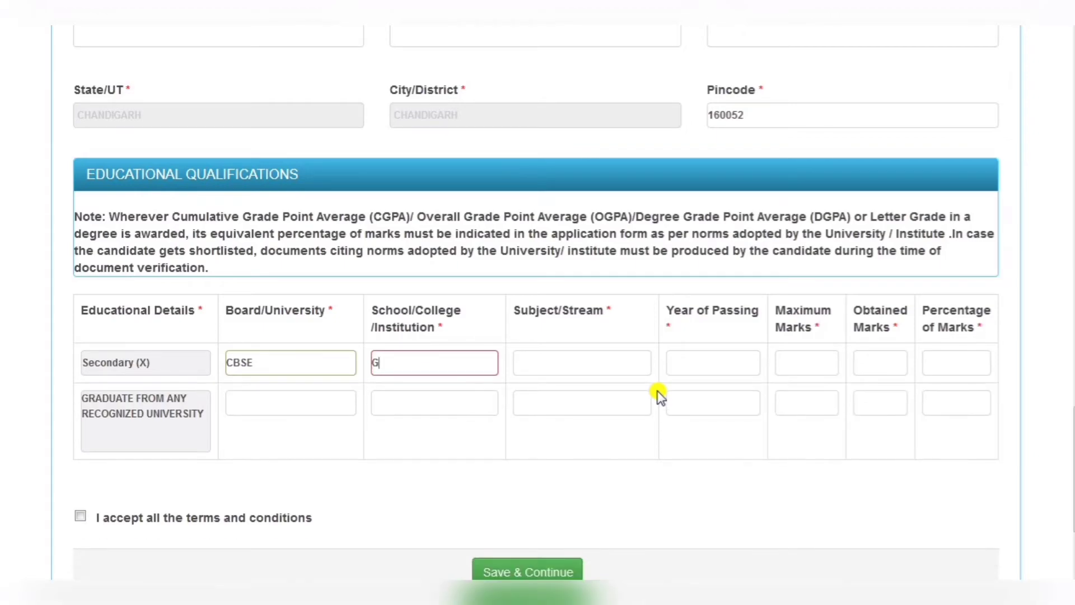
pyautogui.write('HS SE')
pyautogui.press('BackSpace')
pyautogui.press('BackSpace')
pyautogui.write('S')
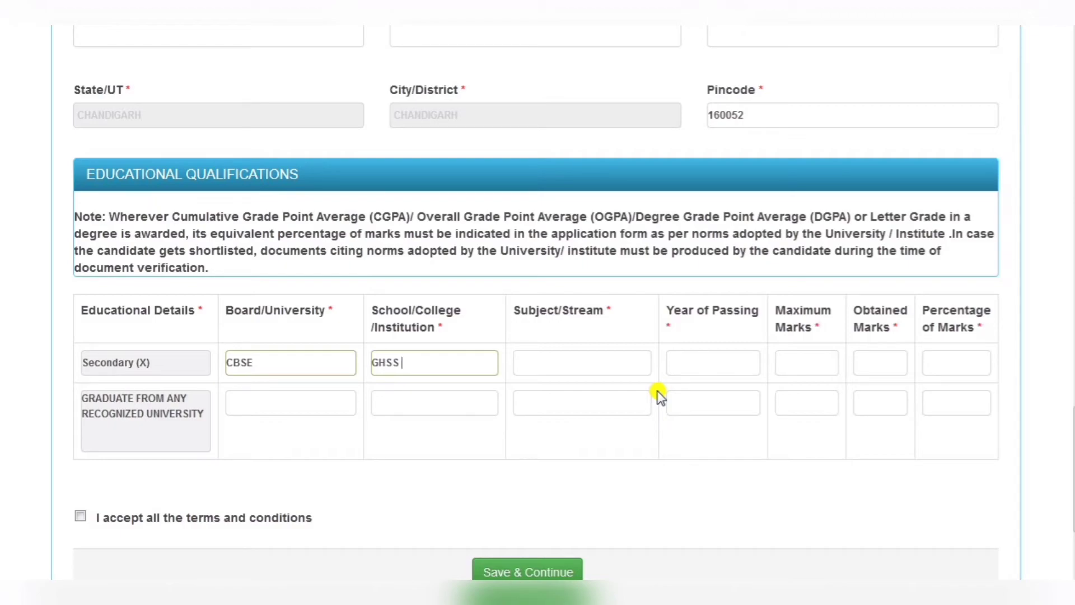
pyautogui.write(' SECTOR 35')
pyautogui.press('Left')
pyautogui.press('Left')
pyautogui.press('Right')
pyautogui.press('Right')
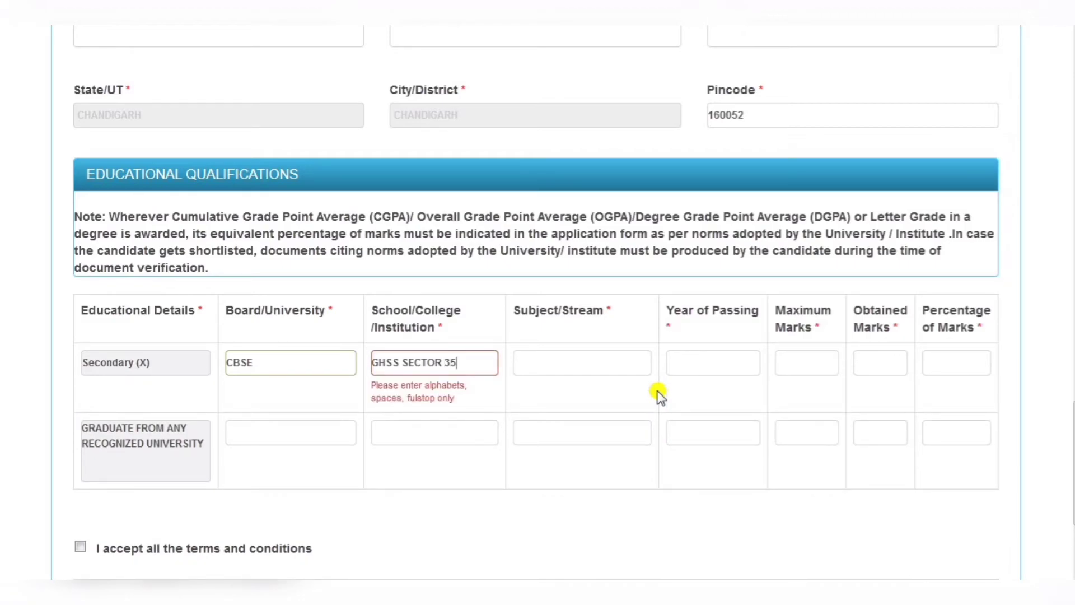
pyautogui.press('BackSpace')
pyautogui.press('BackSpace')
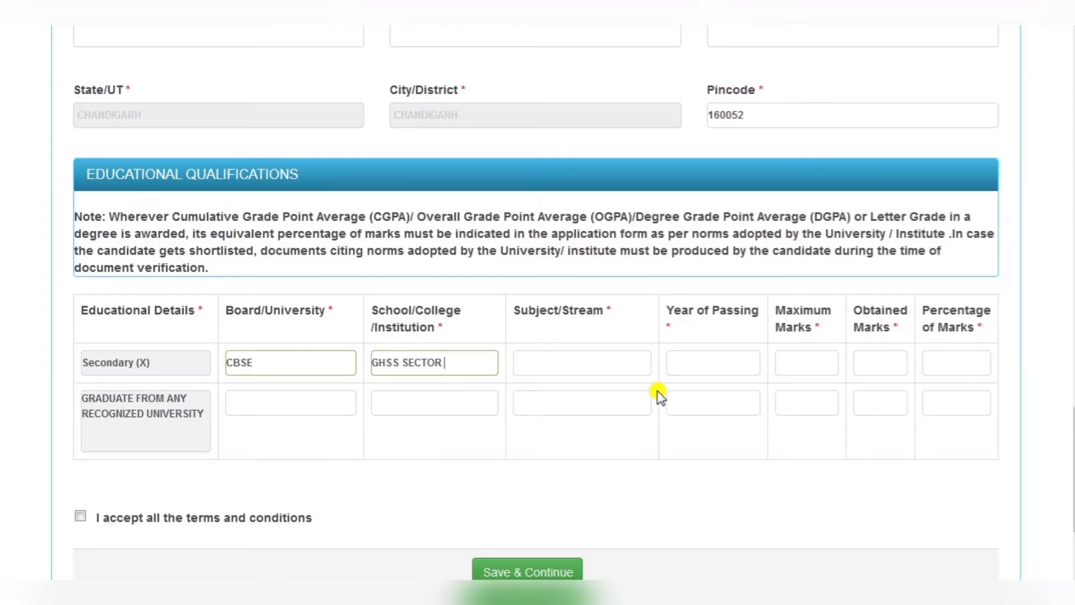
# - Fill the Secondary row with subjects ENG MATH HIS SOCI, year 2014, 235 of 500 marks (47.00%)
pyautogui.click(544, 356)
pyautogui.write('ENG ')
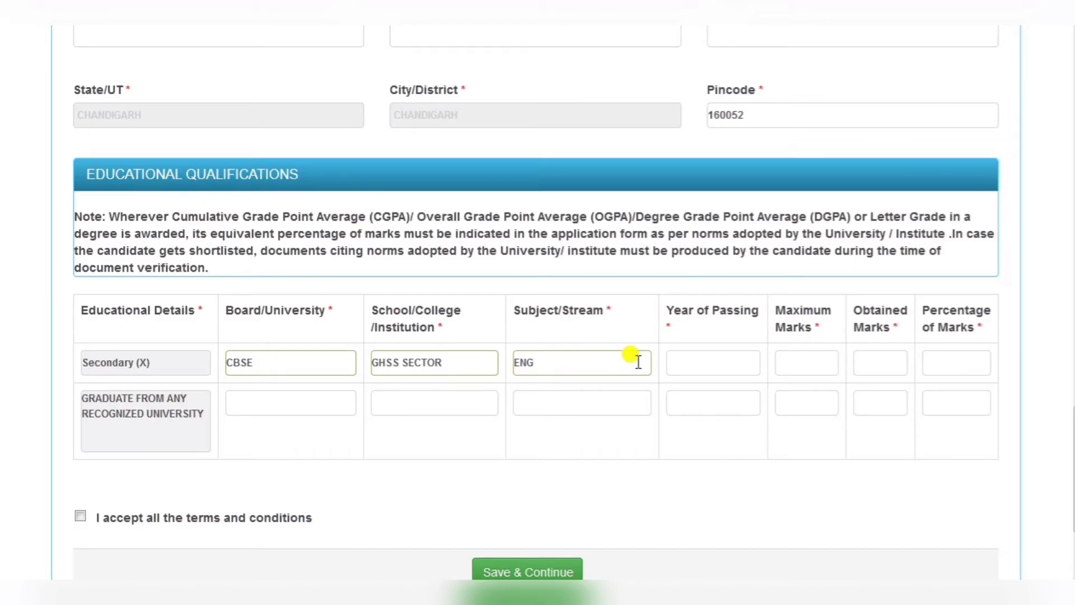
pyautogui.write('MATH HIS SOCI')
pyautogui.click(709, 364)
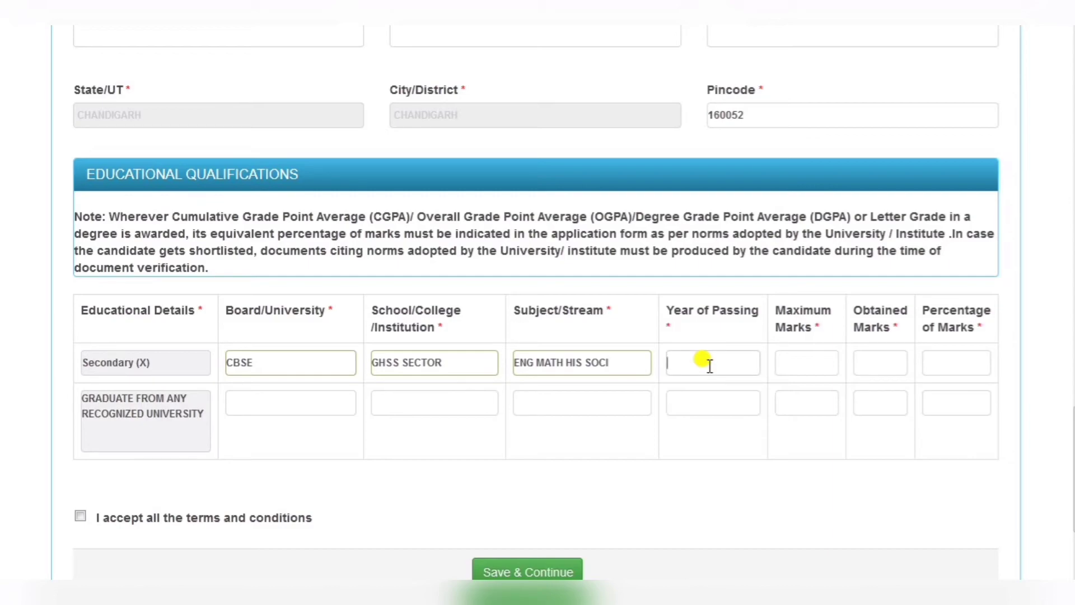
pyautogui.write('2014')
pyautogui.click(809, 362)
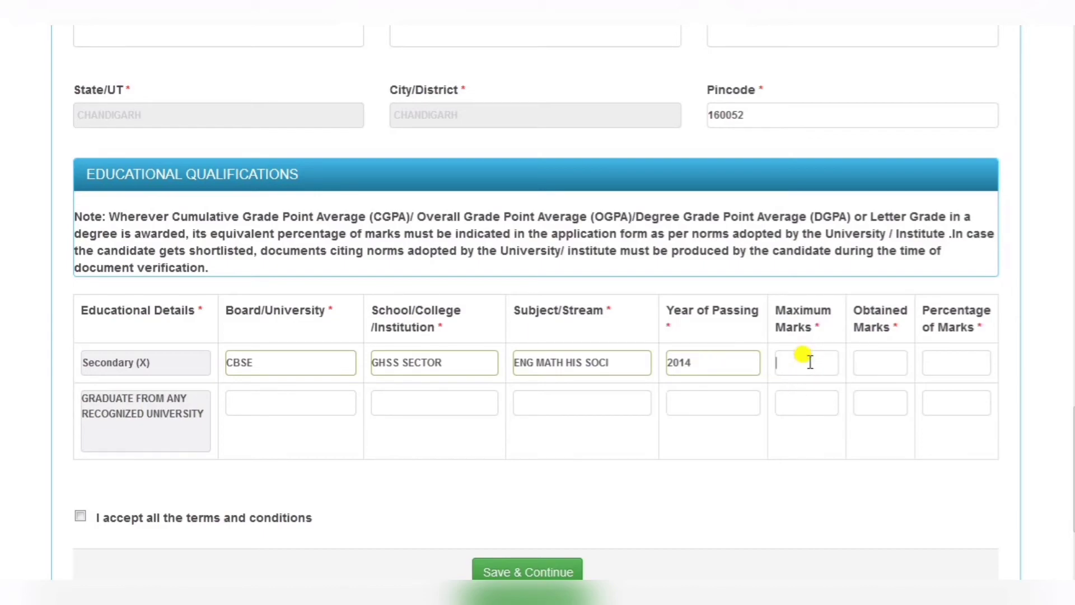
pyautogui.write('500')
pyautogui.click(887, 364)
pyautogui.write('235')
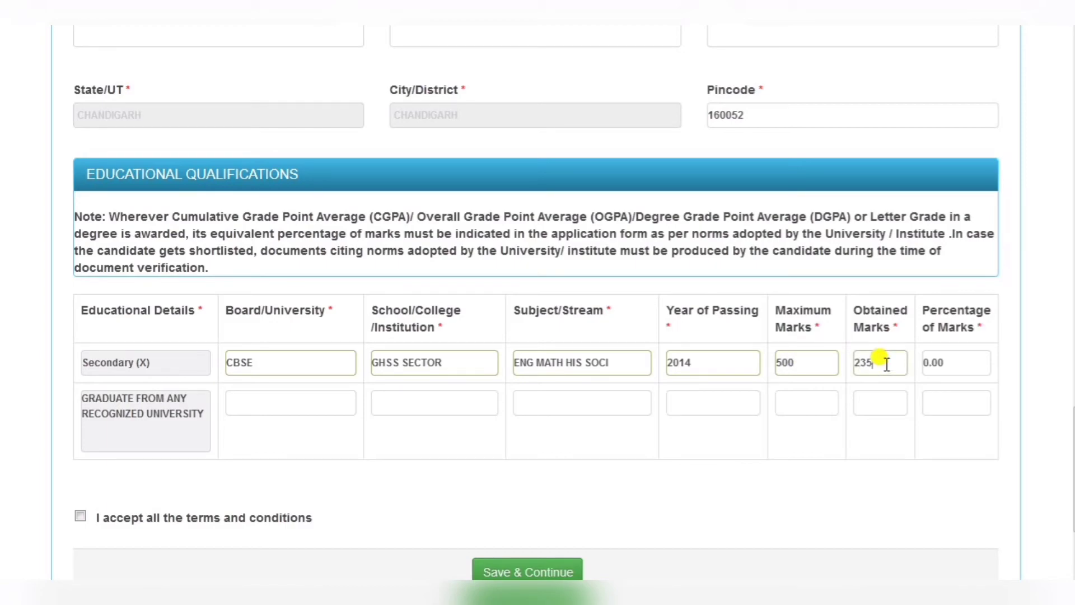
pyautogui.click(956, 369)
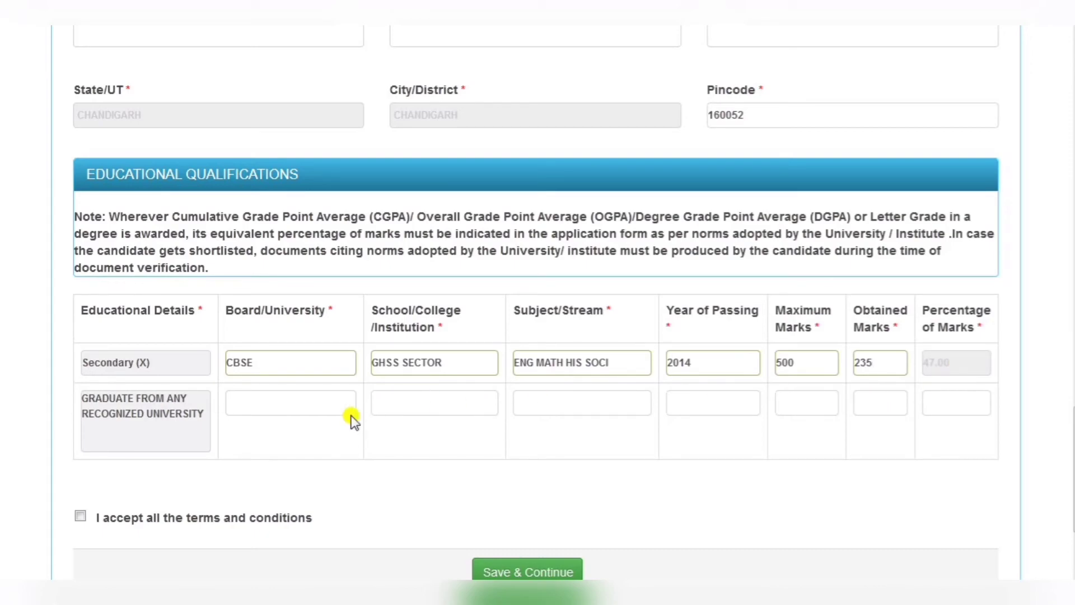
pyautogui.click(250, 400)
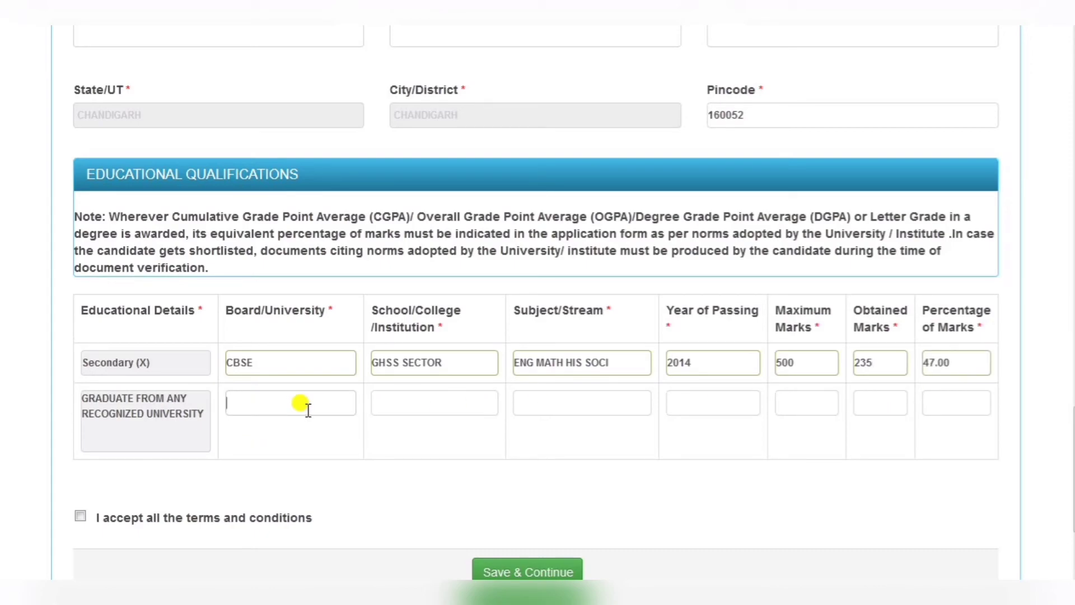
# - Enter PUNJAB UNIVERSITY as graduate board and college, subjects HIS ENG HINDI, year 2018, 800 marks obtained
pyautogui.write('PU')
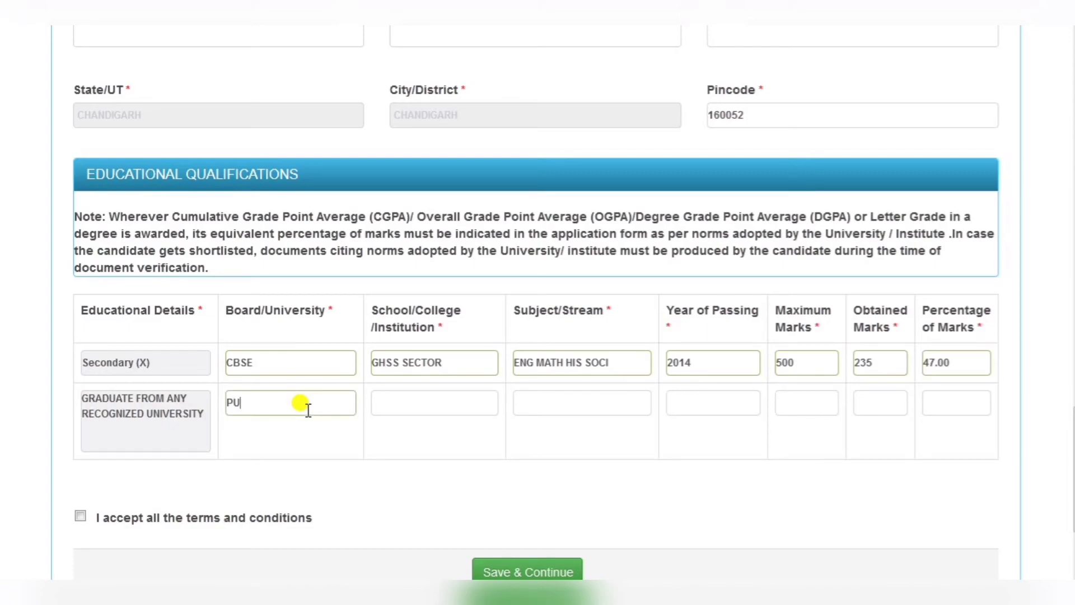
pyautogui.write('NJAB UNIVERSITY')
pyautogui.click(433, 403)
pyautogui.write('P')
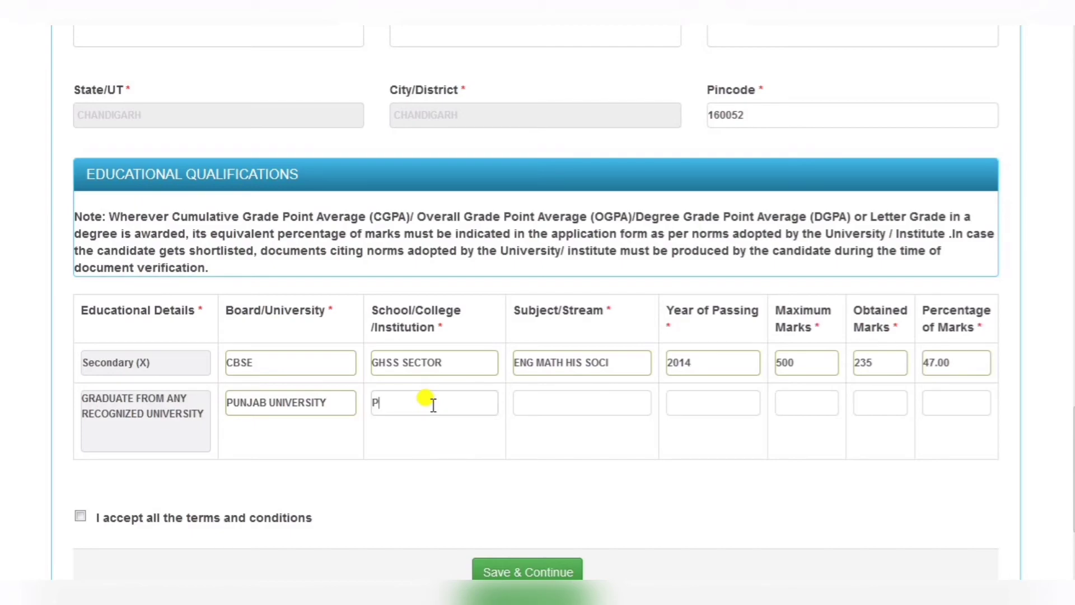
pyautogui.write('UNJAB')
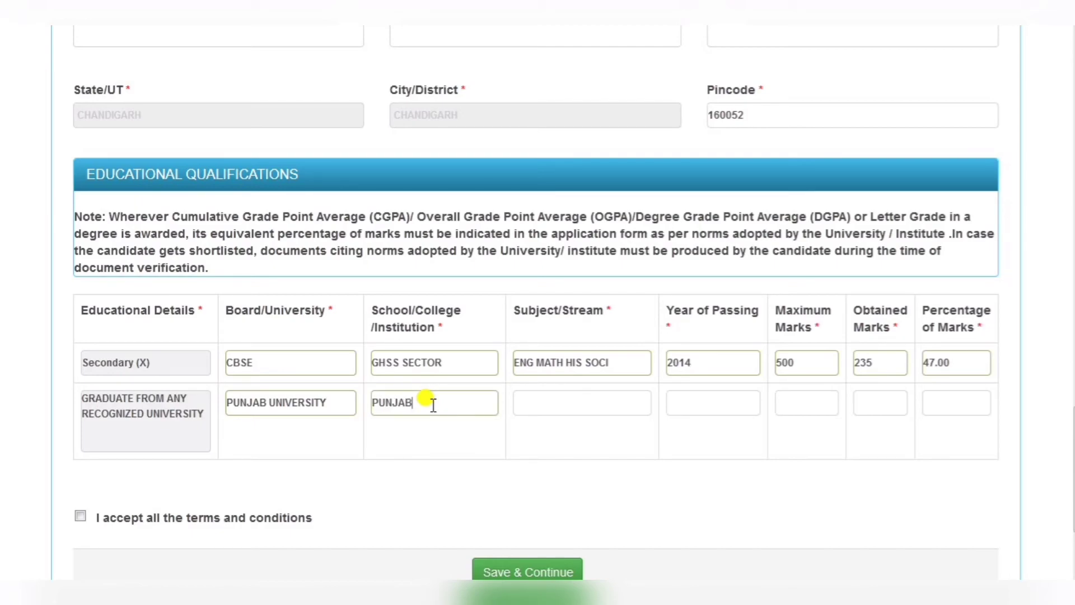
pyautogui.write(' UNIVERSITY')
pyautogui.click(525, 405)
pyautogui.write('H')
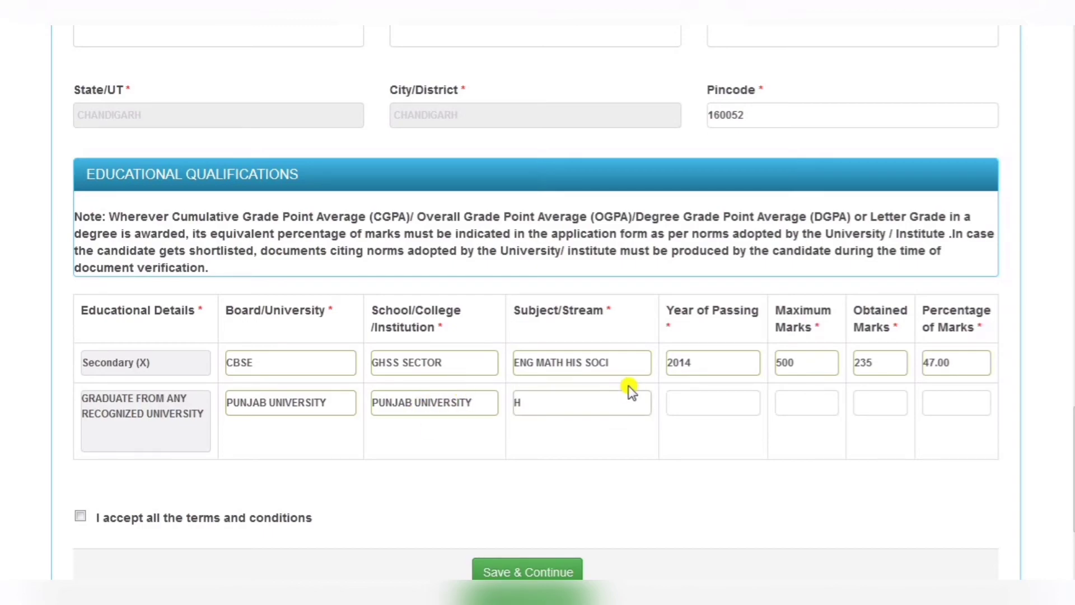
pyautogui.write('IS ENG')
pyautogui.write('HINDI PUN')
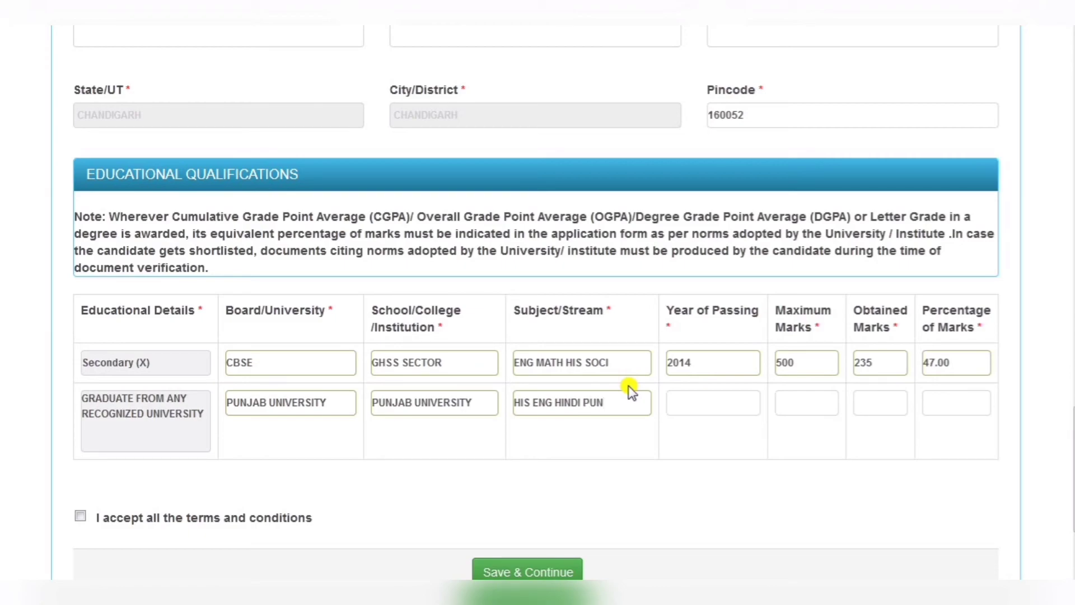
pyautogui.click(675, 395)
pyautogui.write('2018')
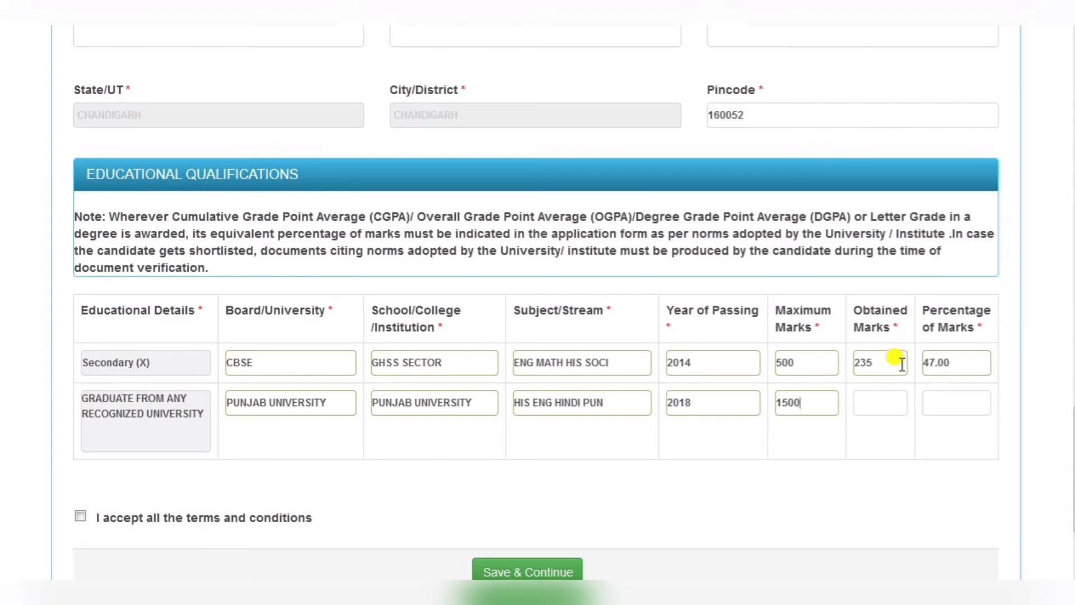
pyautogui.click(874, 403)
pyautogui.write('800')
pyautogui.scroll(-2, 872, 411)
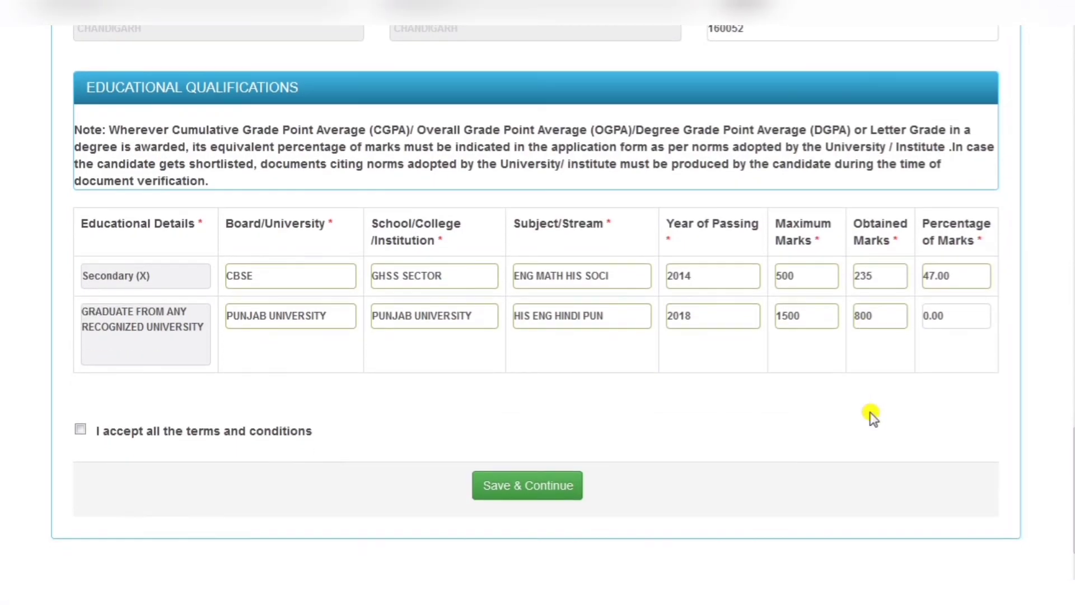
# - Calculate the graduate percentage as 53.33, accept the terms and conditions, and save and continue
pyautogui.click(934, 367)
pyautogui.click(80, 429)
pyautogui.click(526, 495)
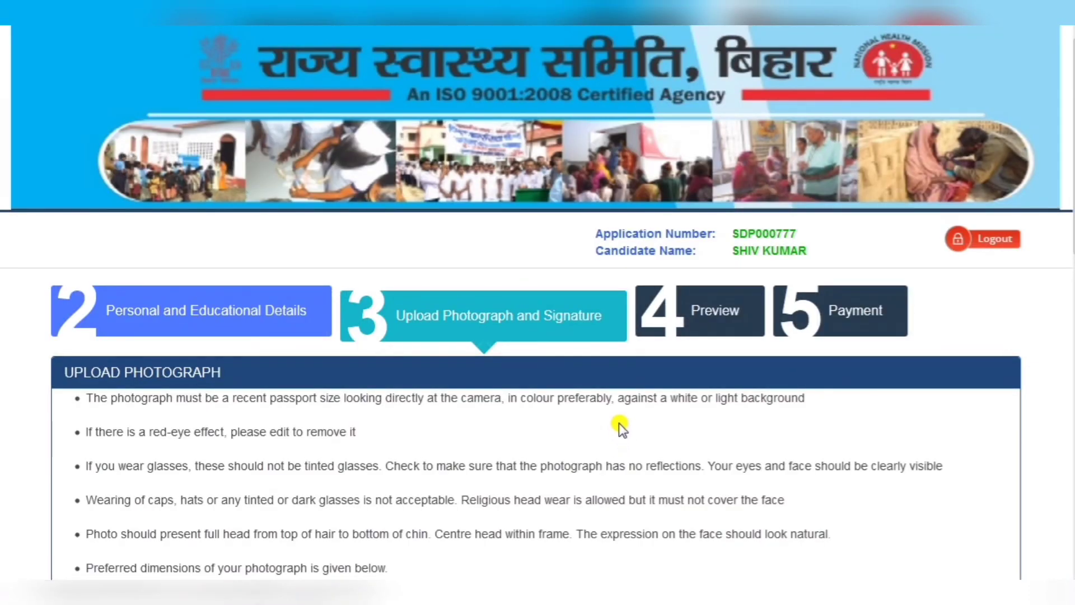
# - On the Upload Photograph and Signature page, open the photograph file chooser and cancel it
pyautogui.scroll(-3, 619, 422)
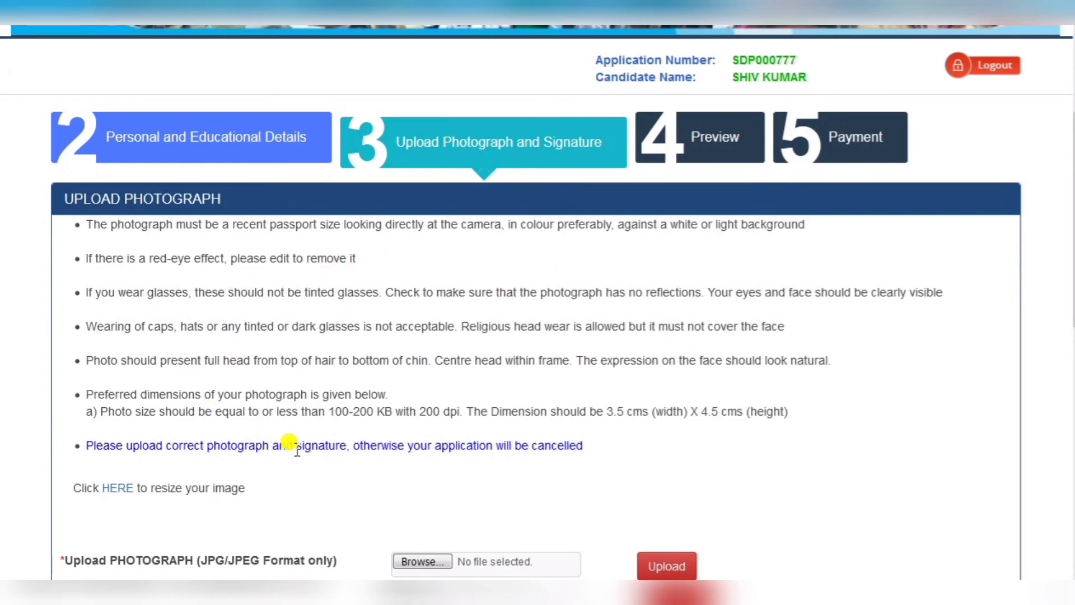
pyautogui.scroll(-2, 299, 449)
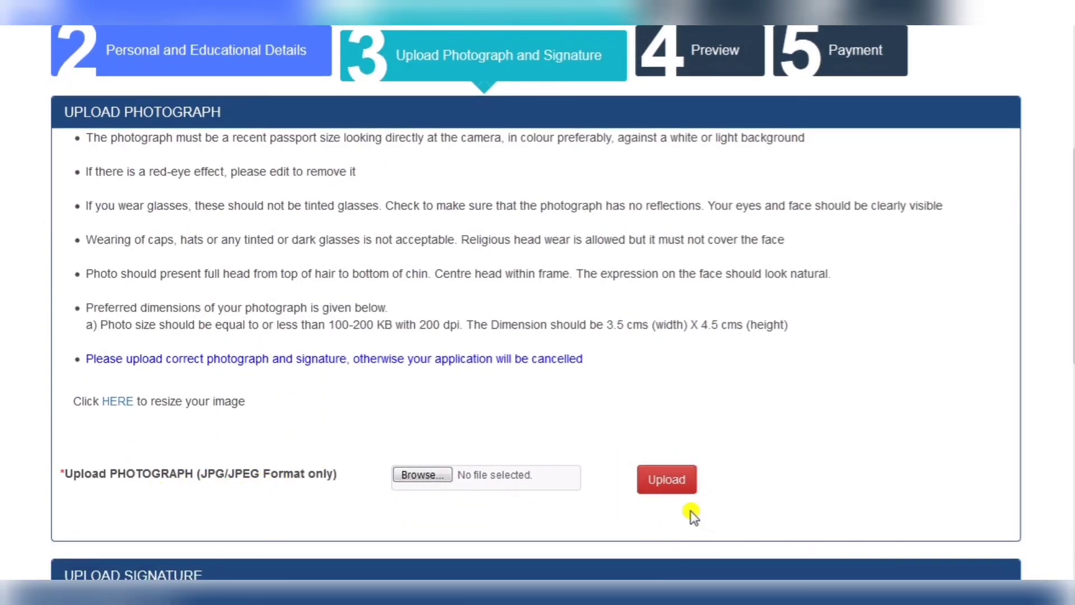
pyautogui.click(424, 475)
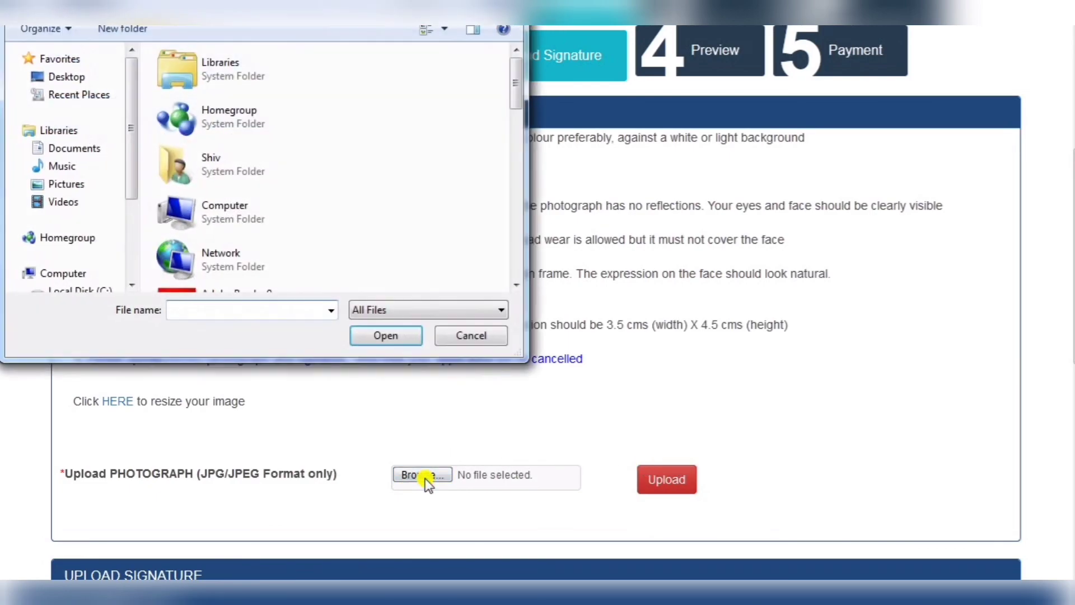
pyautogui.moveTo(516, 90); pyautogui.dragTo(535, 70)
pyautogui.press('Escape')
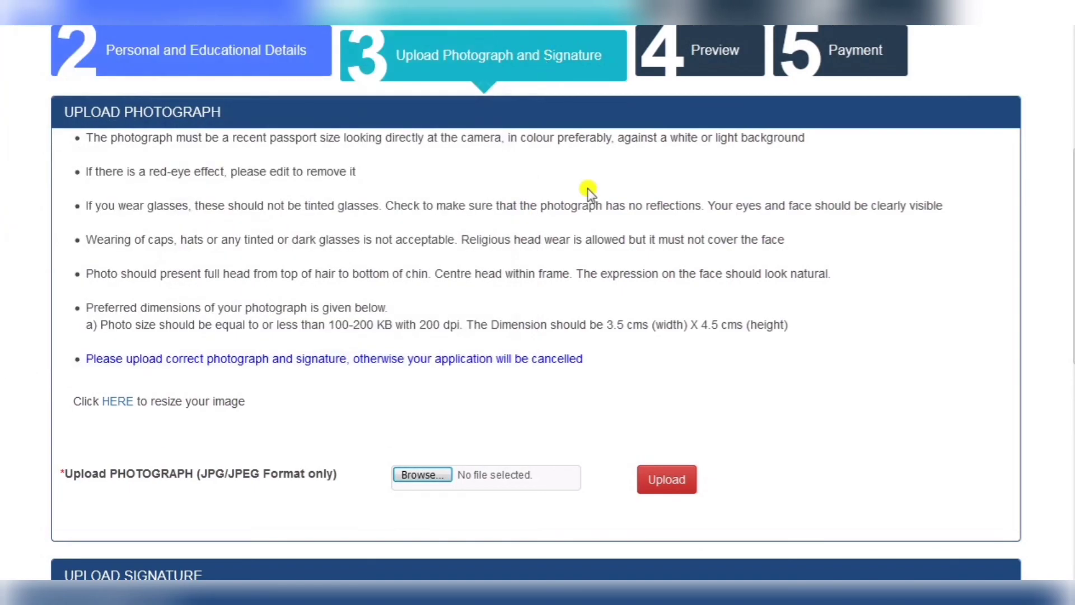
pyautogui.scroll(1, 900, 377)
pyautogui.scroll(3, 903, 378)
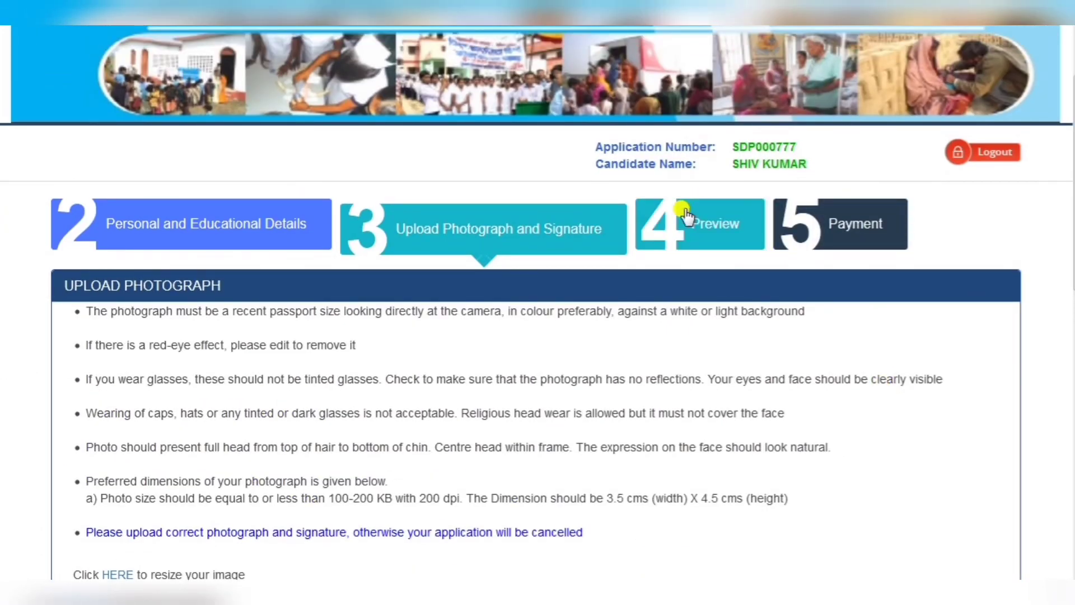
pyautogui.click(723, 226)
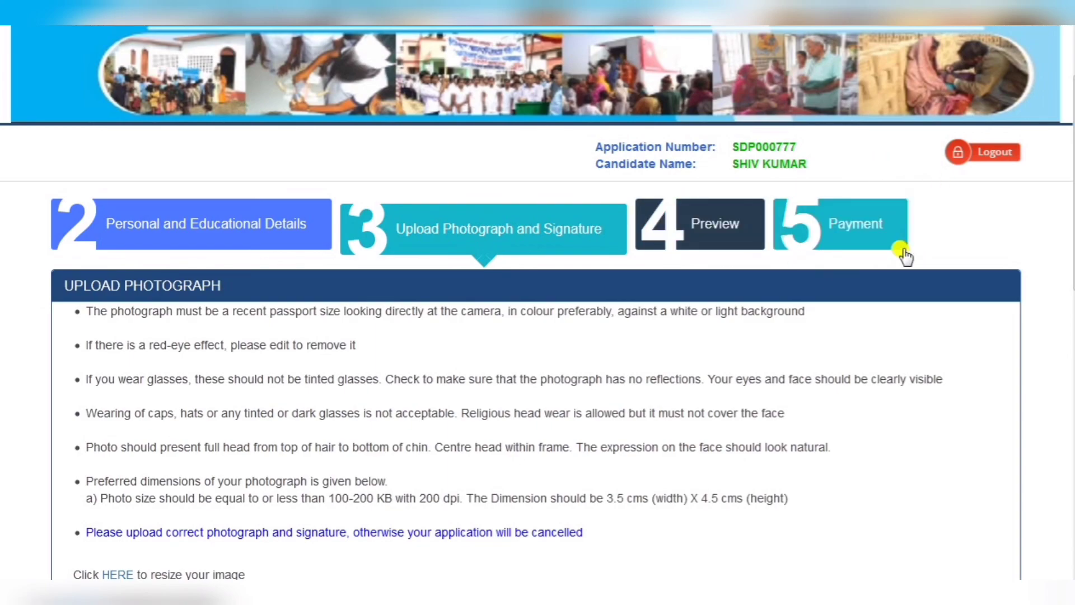
pyautogui.scroll(-3, 842, 510)
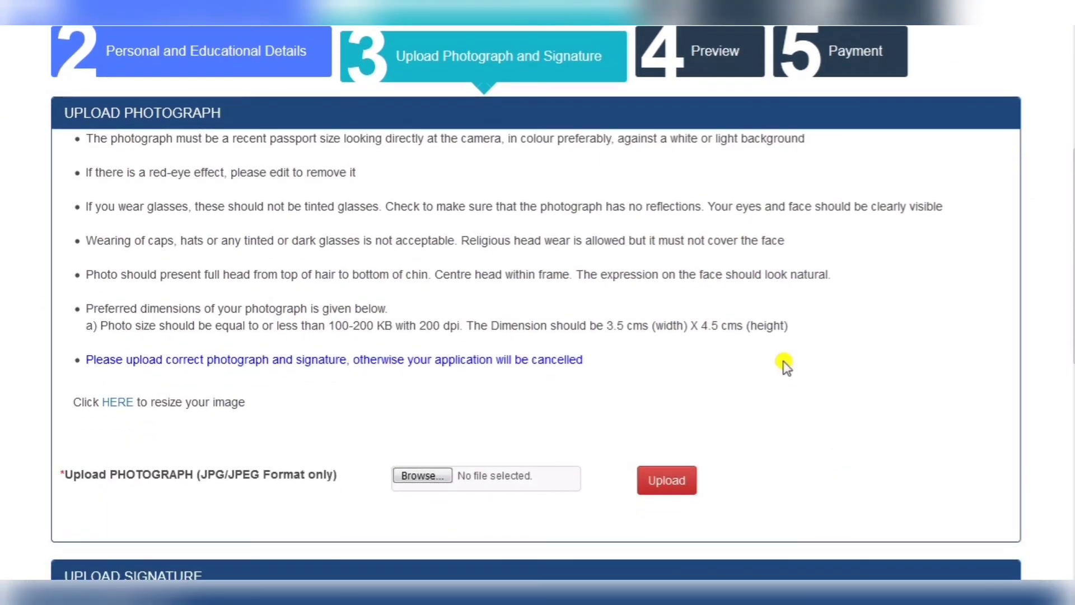
pyautogui.scroll(3, 785, 365)
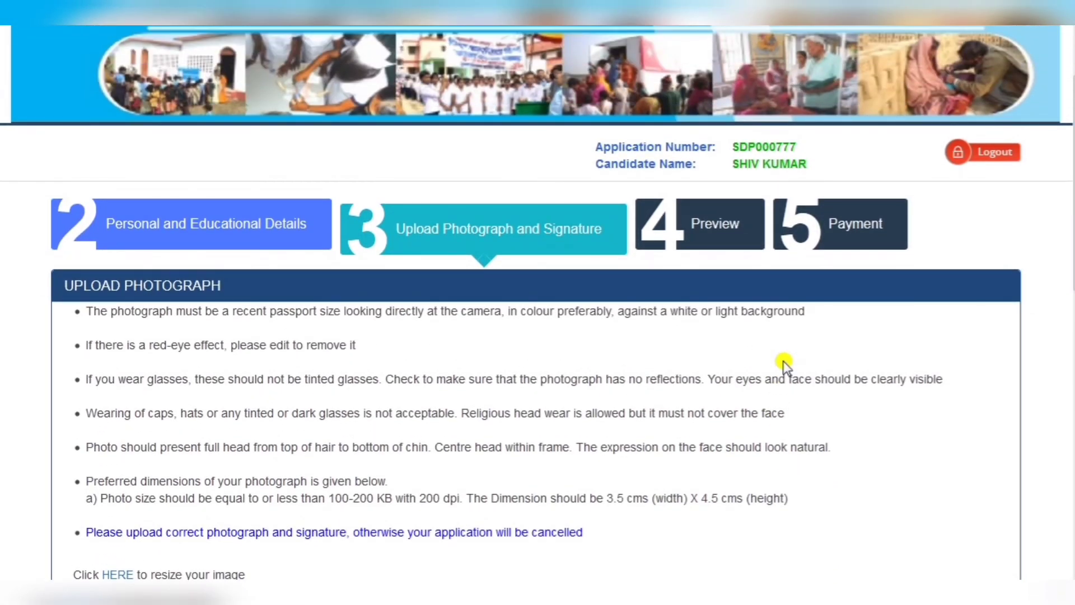